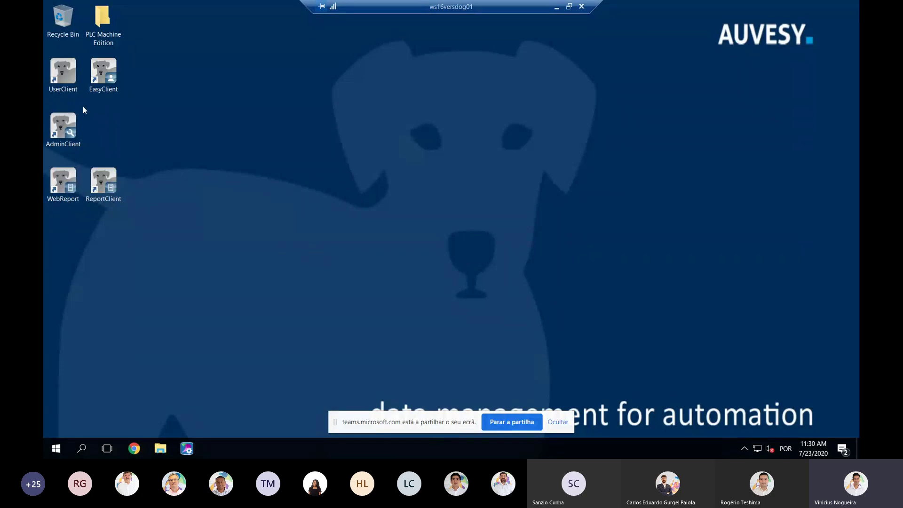
Step: Open the versiondog UserClient and log in to server WS16VERSDOG01 with the account password
{"action": "double_click", "coordinate": [58, 71]}
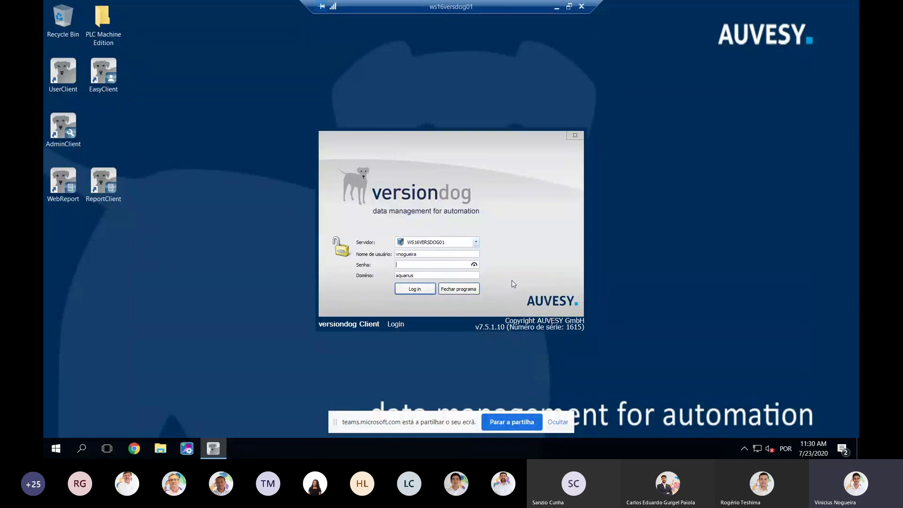
{"action": "type", "text": "************"}
{"action": "left_click", "coordinate": [415, 290]}
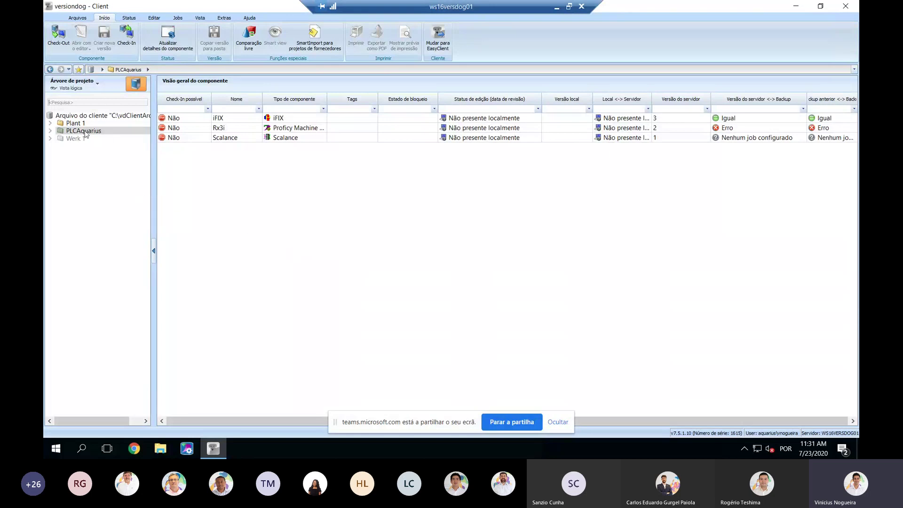
Step: Examine the Plant 1 hierarchy, viewing the change histories of 110 S7 in Area 1 and PLC 1 in Area 3
{"action": "left_click", "coordinate": [50, 124]}
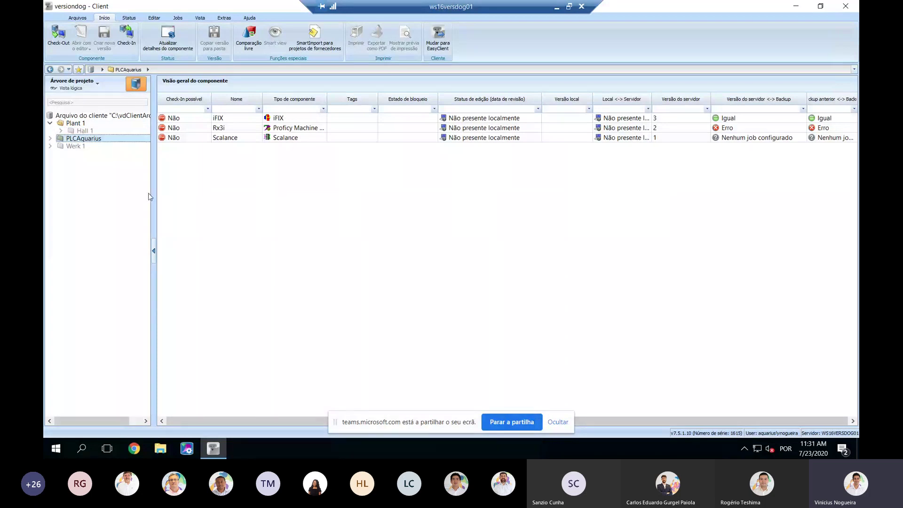
{"action": "left_click", "coordinate": [78, 124]}
{"action": "left_click", "coordinate": [61, 131]}
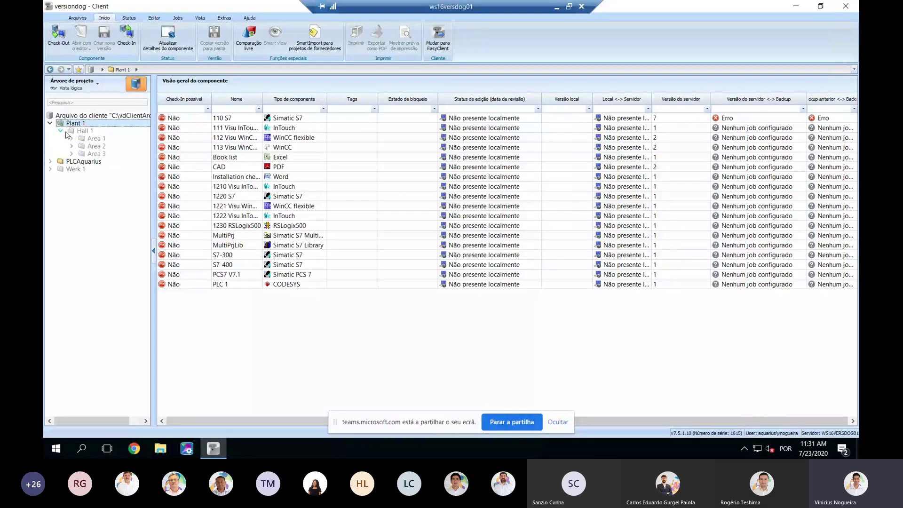
{"action": "left_click", "coordinate": [83, 131]}
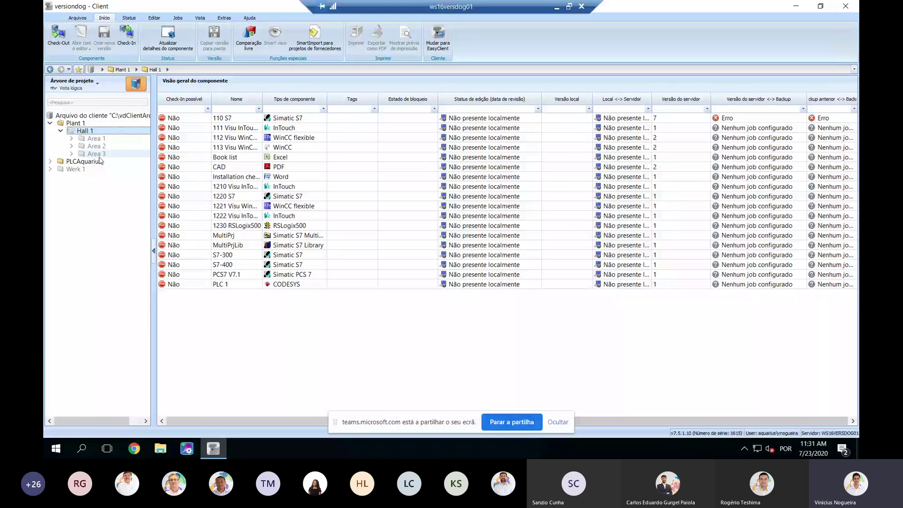
{"action": "left_click", "coordinate": [72, 139]}
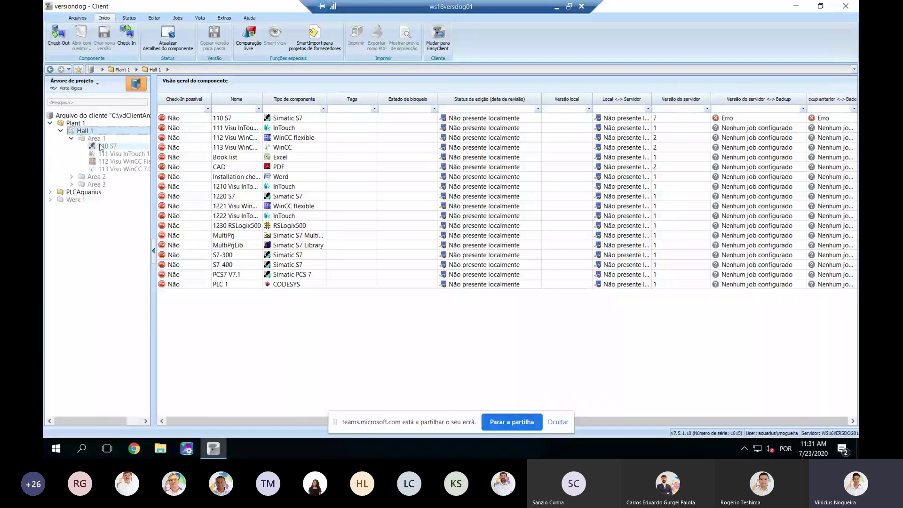
{"action": "left_click", "coordinate": [100, 146]}
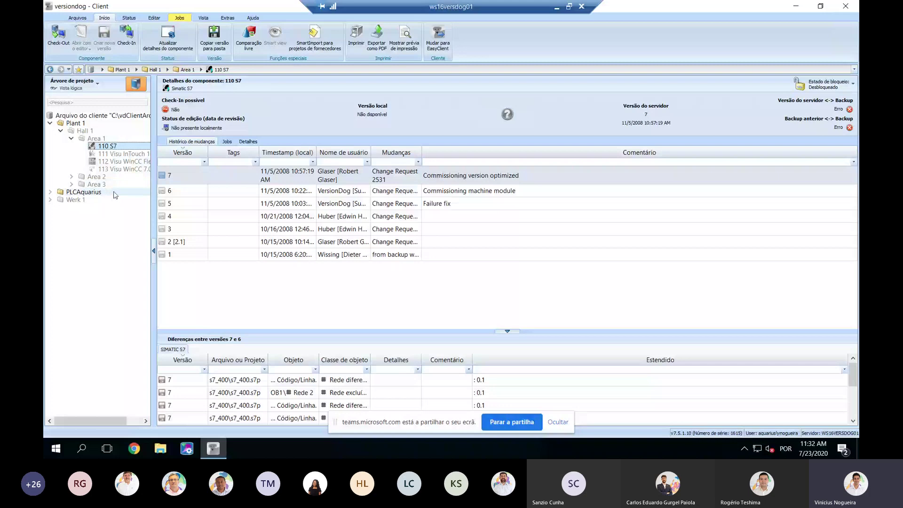
{"action": "left_click", "coordinate": [72, 183]}
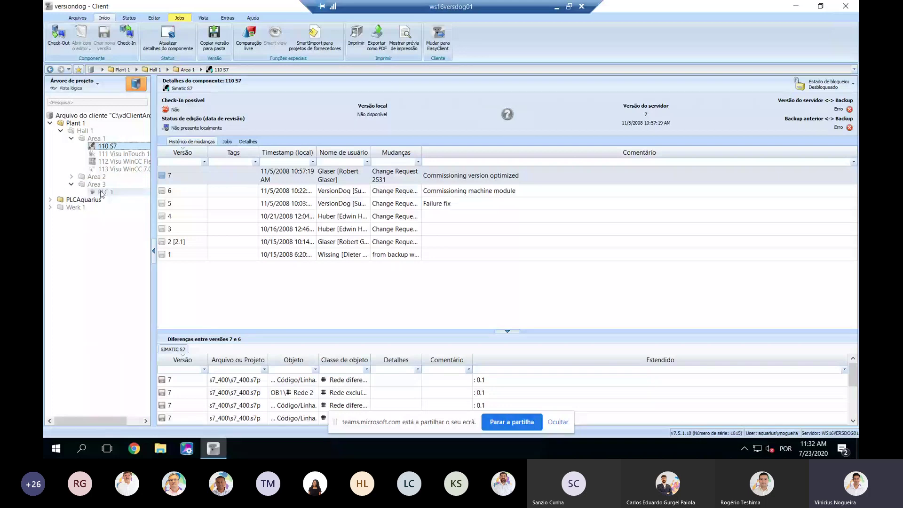
{"action": "left_click", "coordinate": [103, 192]}
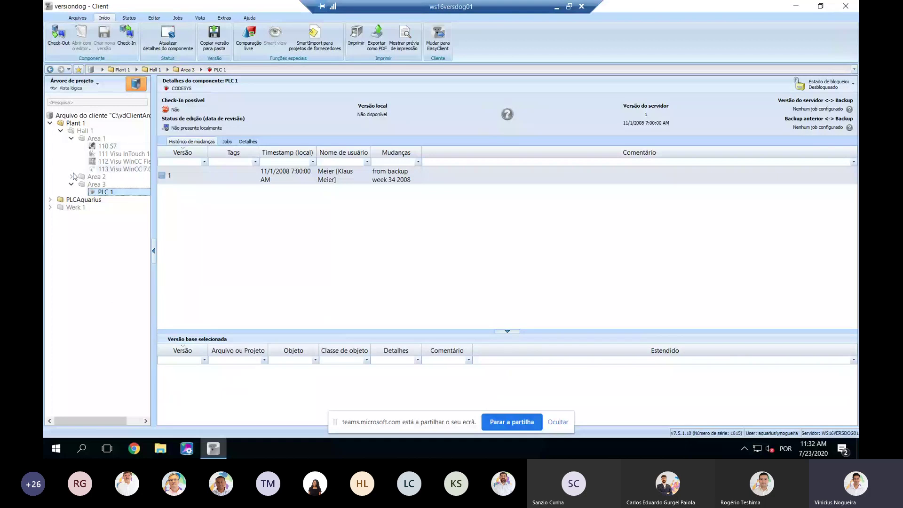
{"action": "left_click", "coordinate": [61, 131]}
{"action": "left_click", "coordinate": [50, 124]}
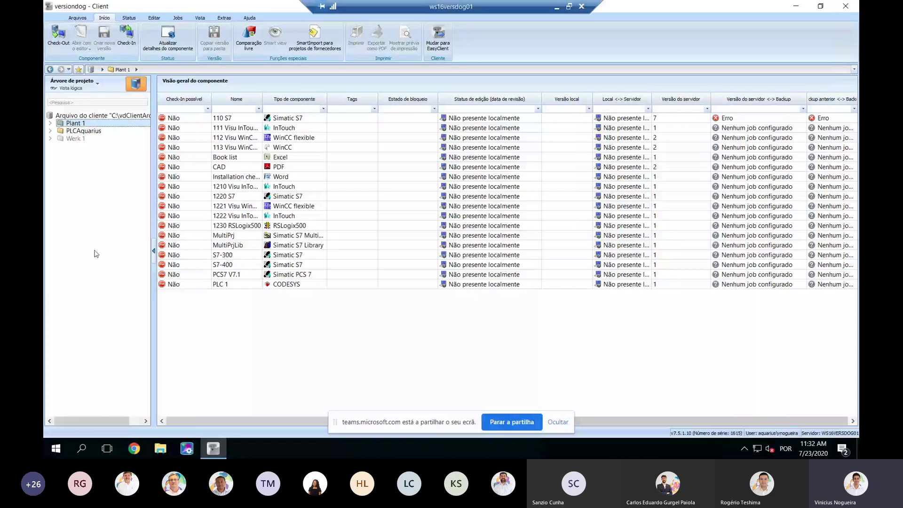
Step: Review the project files in the desktop folder PLC Machine Edition and return to the versiondog client
{"action": "left_click", "coordinate": [796, 6]}
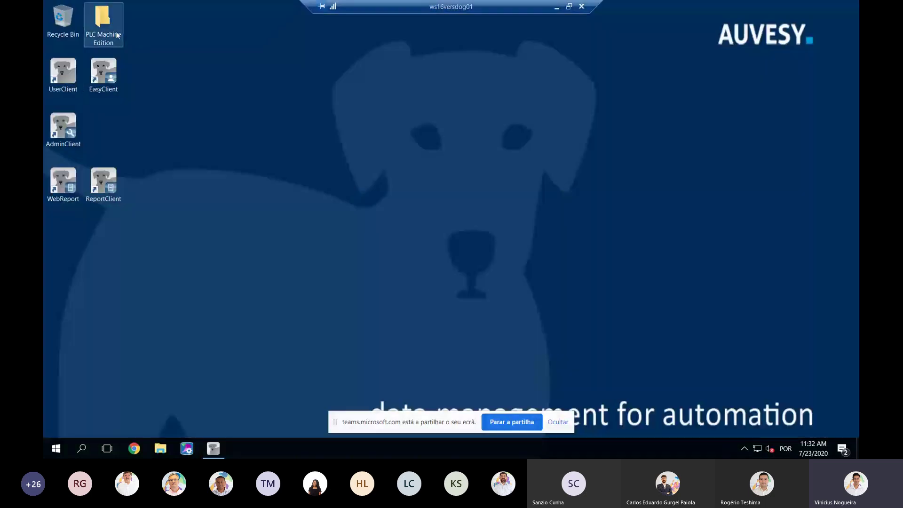
{"action": "double_click", "coordinate": [103, 24]}
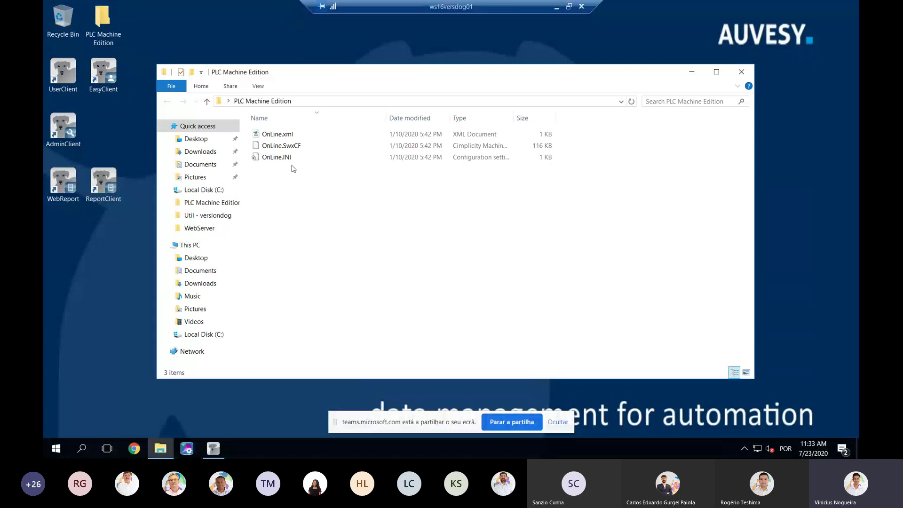
{"action": "left_click_drag", "start_coordinate": [298, 190], "coordinate": [283, 131]}
{"action": "left_click", "coordinate": [359, 232]}
{"action": "left_click", "coordinate": [742, 71]}
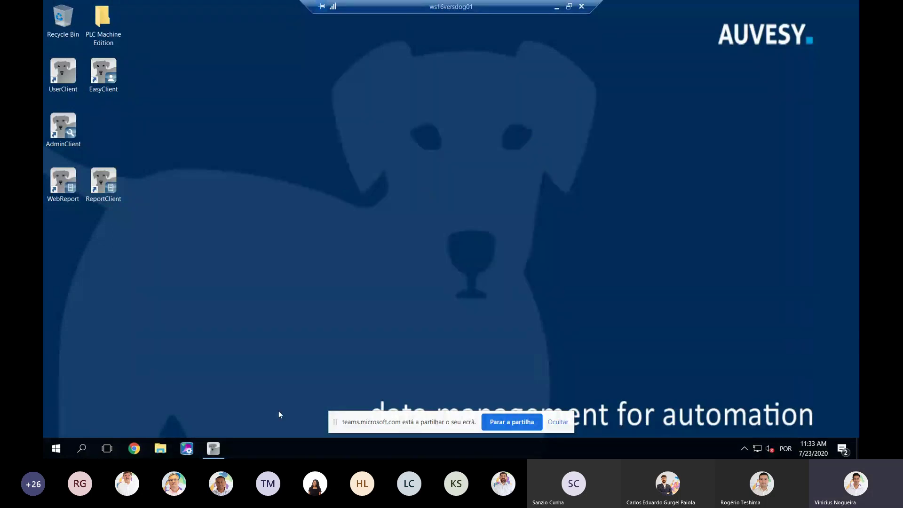
{"action": "left_click", "coordinate": [213, 449]}
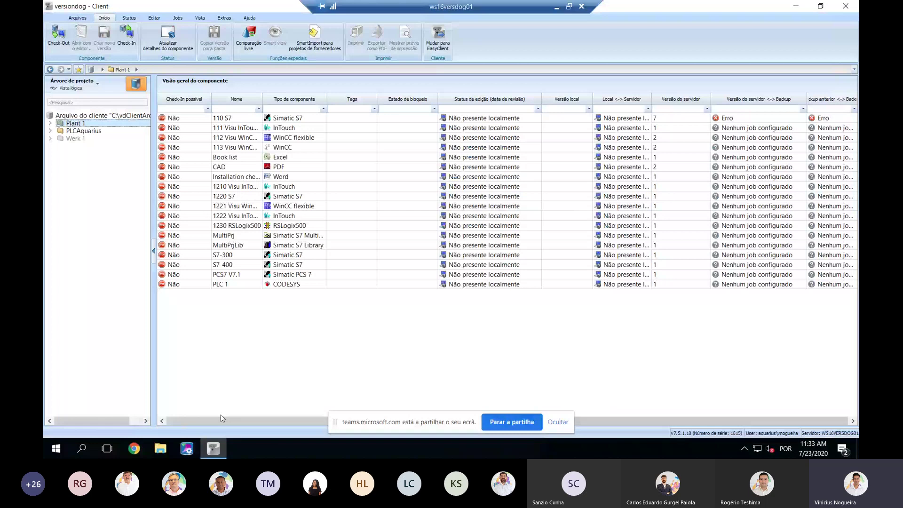
Step: Create a component of the GE type Proficy Machine Edition in the PLCAquarius folder, with Aquarius as Cliente
{"action": "double_click", "coordinate": [85, 131]}
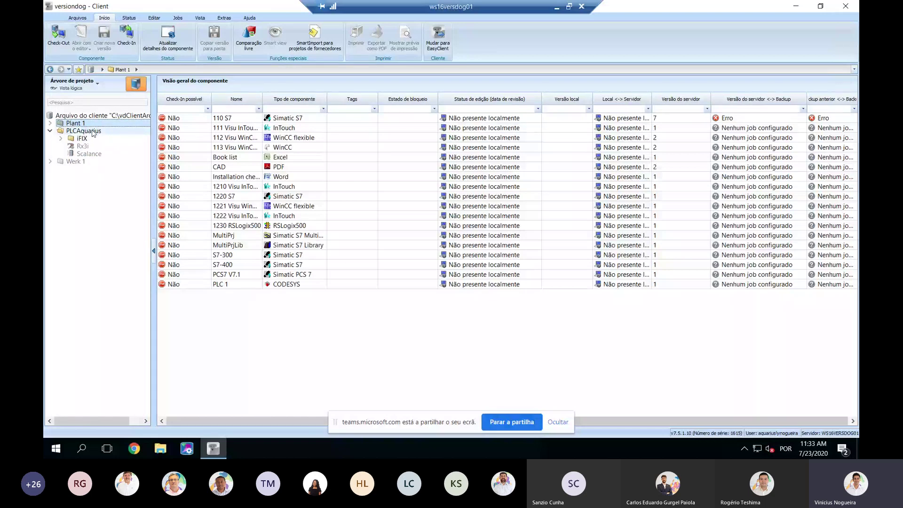
{"action": "right_click", "coordinate": [92, 132]}
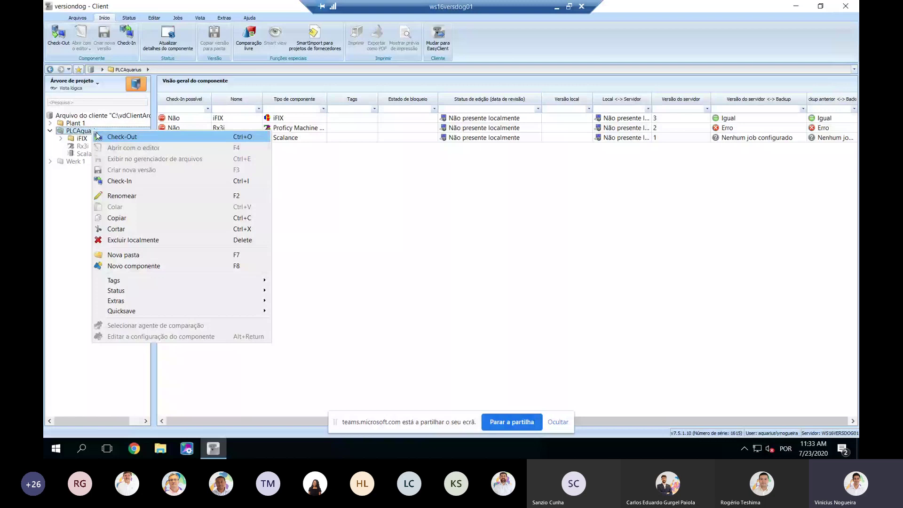
{"action": "left_click", "coordinate": [121, 266]}
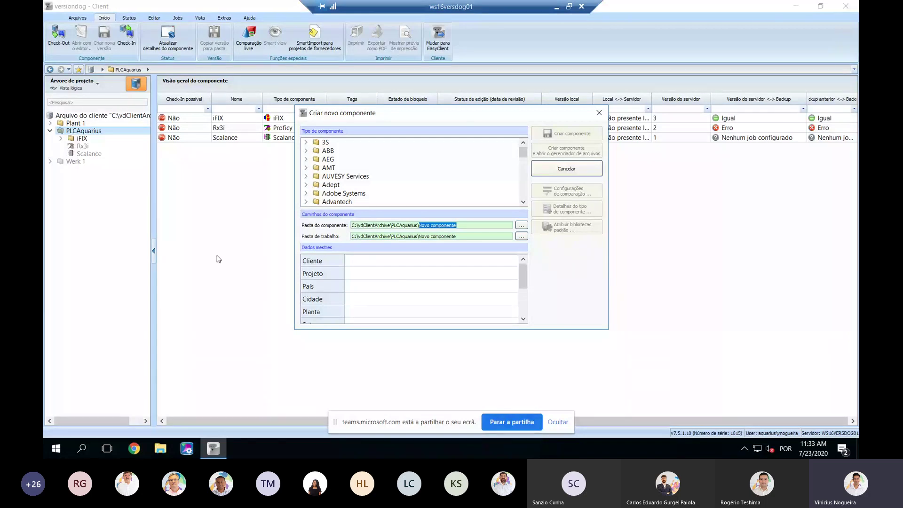
{"action": "left_click", "coordinate": [521, 154]}
{"action": "left_click_drag", "start_coordinate": [521, 156], "coordinate": [524, 193]}
{"action": "scroll", "coordinate": [473, 190], "scroll_direction": "up", "scroll_amount": 5}
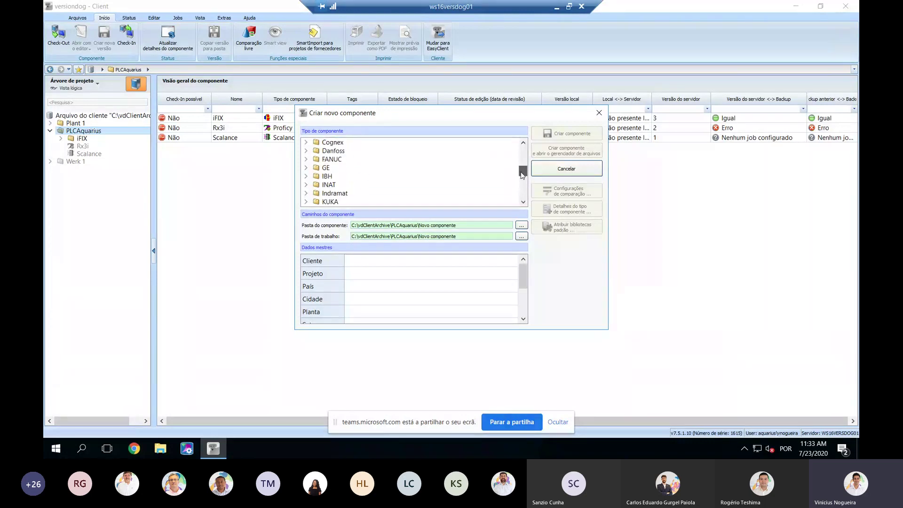
{"action": "left_click", "coordinate": [307, 177]}
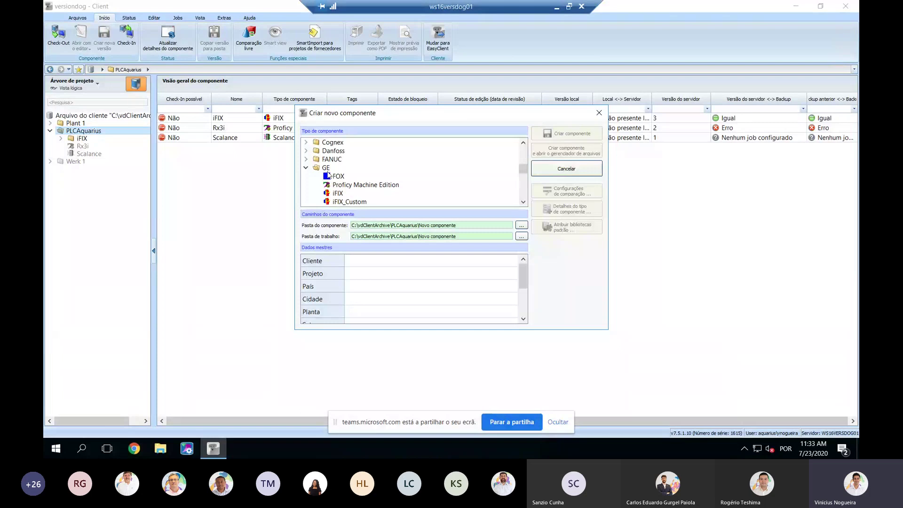
{"action": "left_click", "coordinate": [351, 185]}
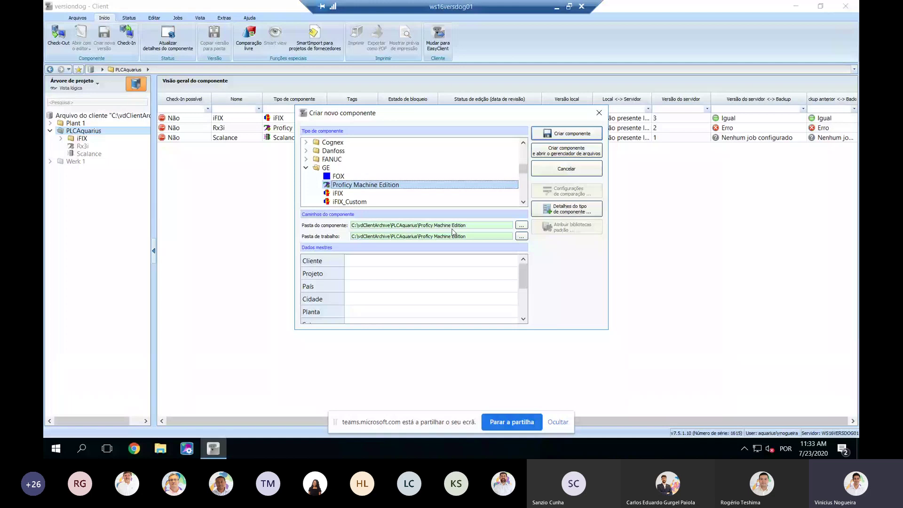
{"action": "left_click", "coordinate": [381, 260]}
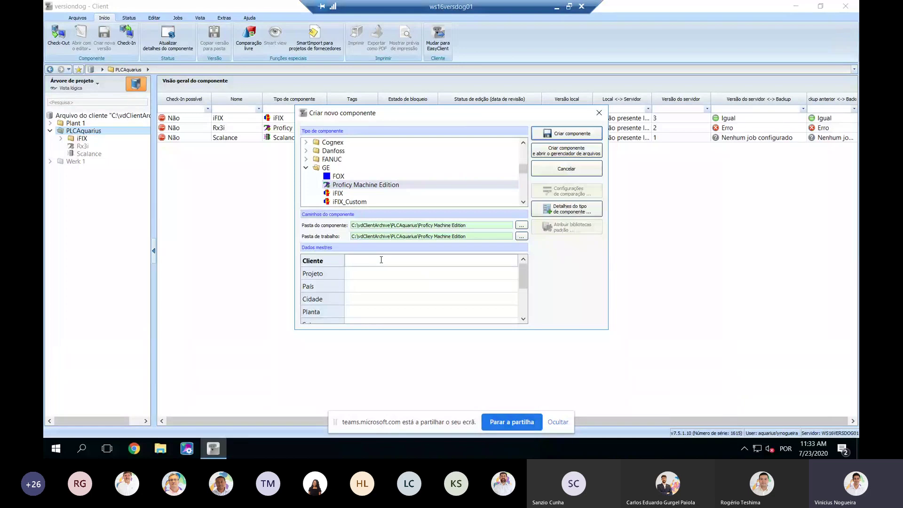
{"action": "type", "text": "Aquarius"}
{"action": "left_click", "coordinate": [549, 139]}
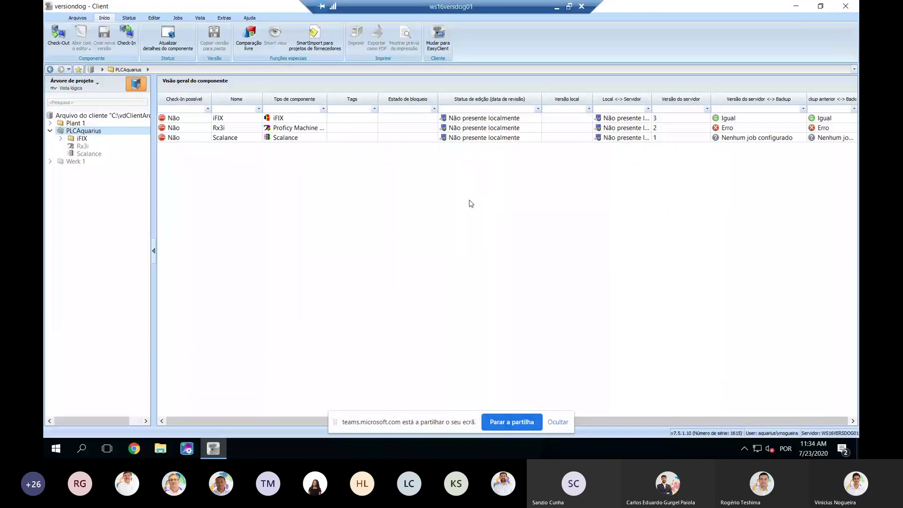
Step: Add the desktop folder PLC Machine Edition to the new Proficy Machine Edition component in the project tree
{"action": "left_click", "coordinate": [99, 149]}
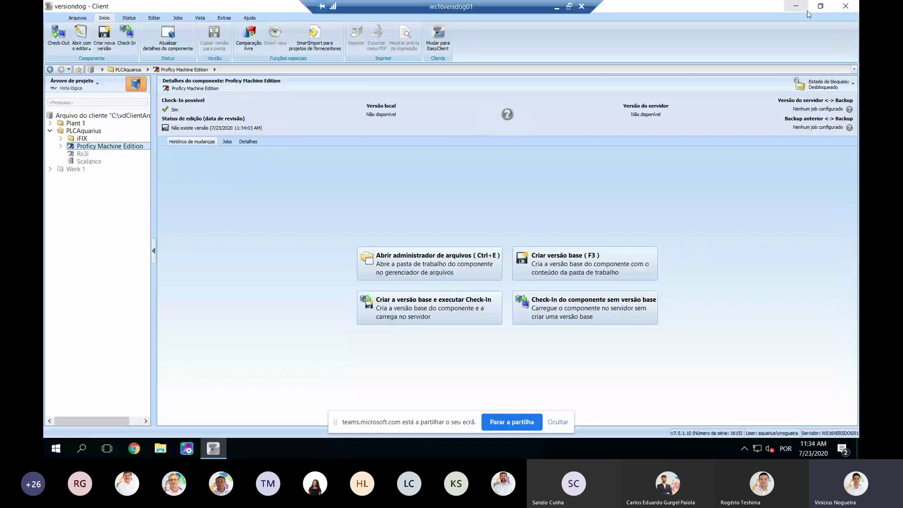
{"action": "left_click", "coordinate": [824, 7]}
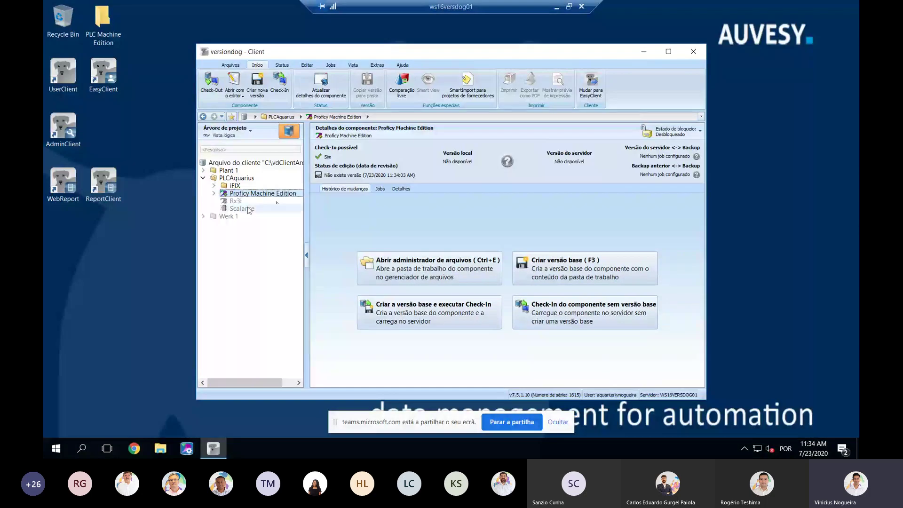
{"action": "key", "text": "ctrl+e"}
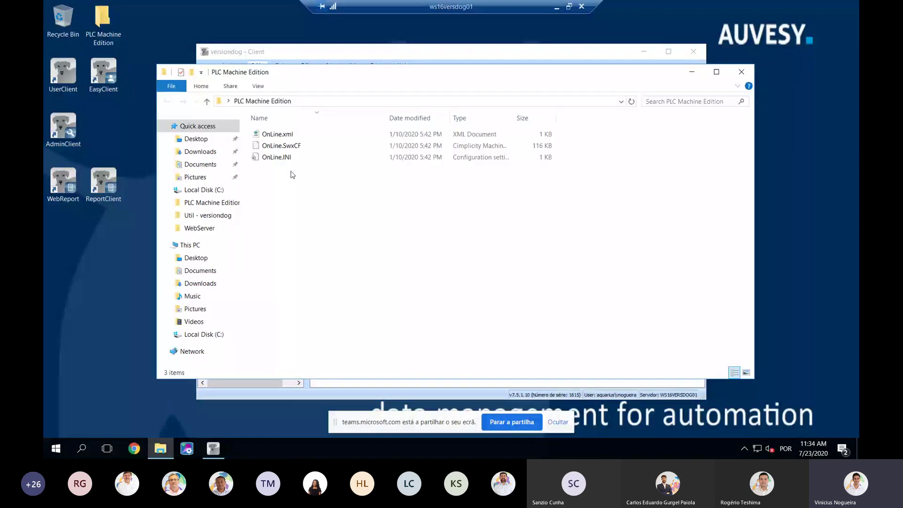
{"action": "left_click", "coordinate": [742, 72]}
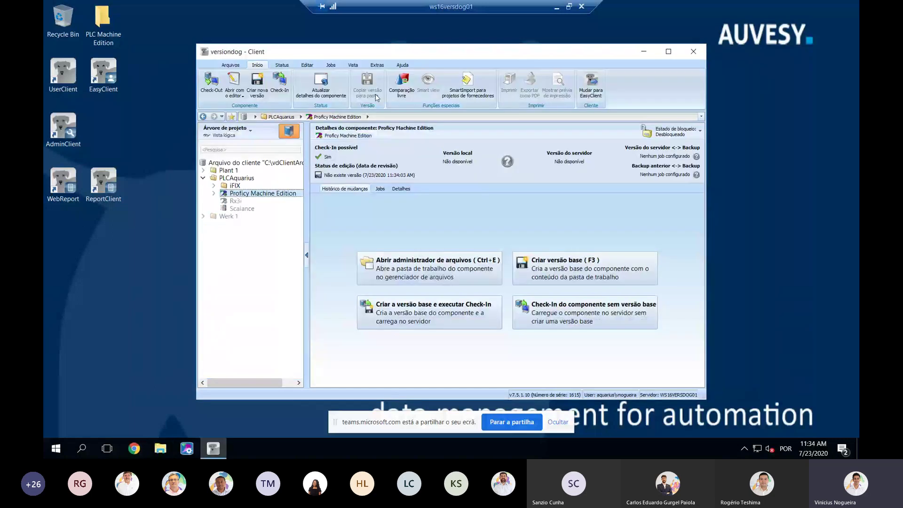
{"action": "left_click_drag", "start_coordinate": [113, 32], "coordinate": [254, 195]}
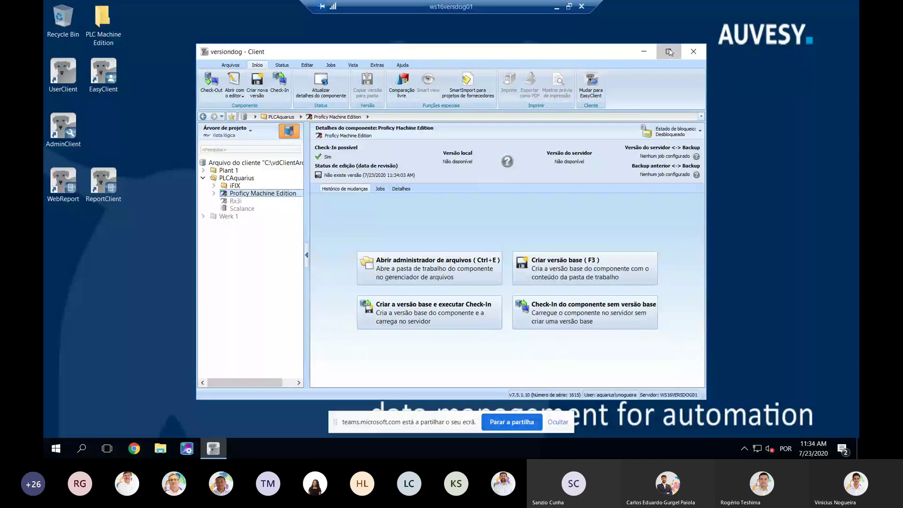
{"action": "left_click", "coordinate": [669, 51]}
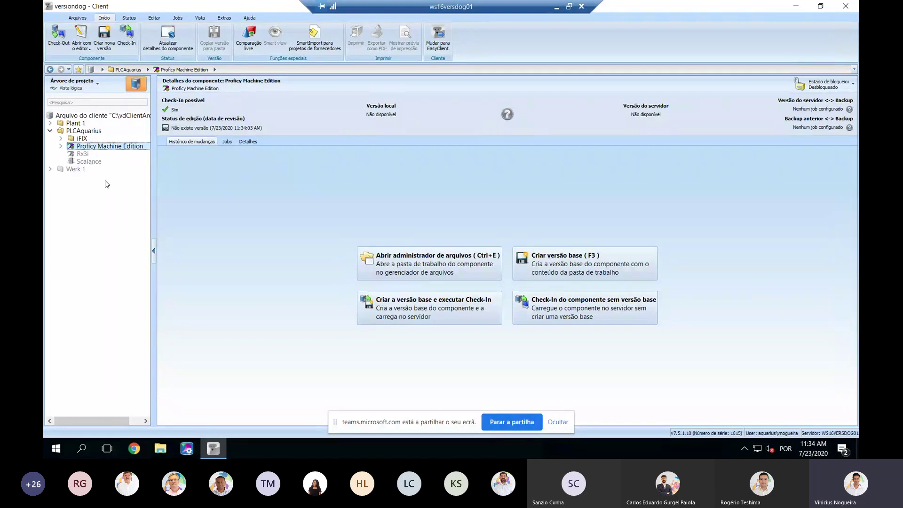
Step: Create the Proficy Machine Edition component's base version with Check-In, and check out its latest version
{"action": "left_click", "coordinate": [396, 310]}
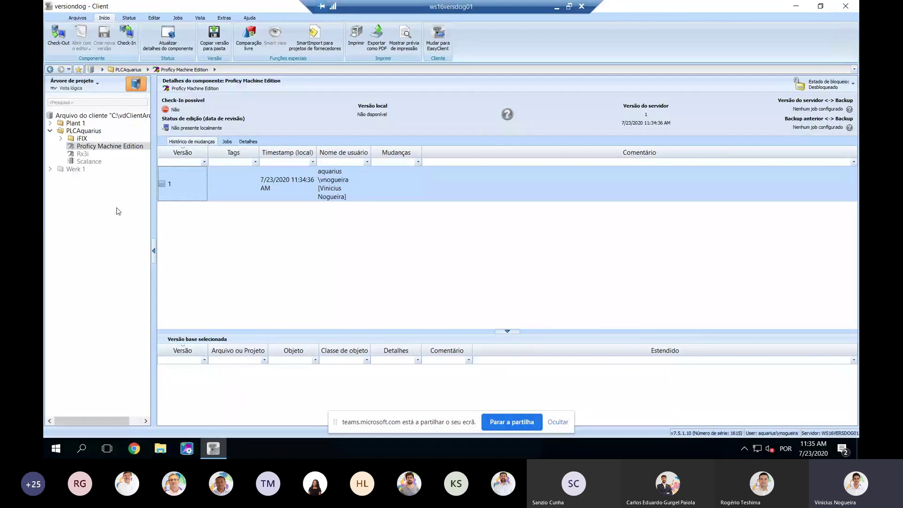
{"action": "left_click", "coordinate": [65, 34]}
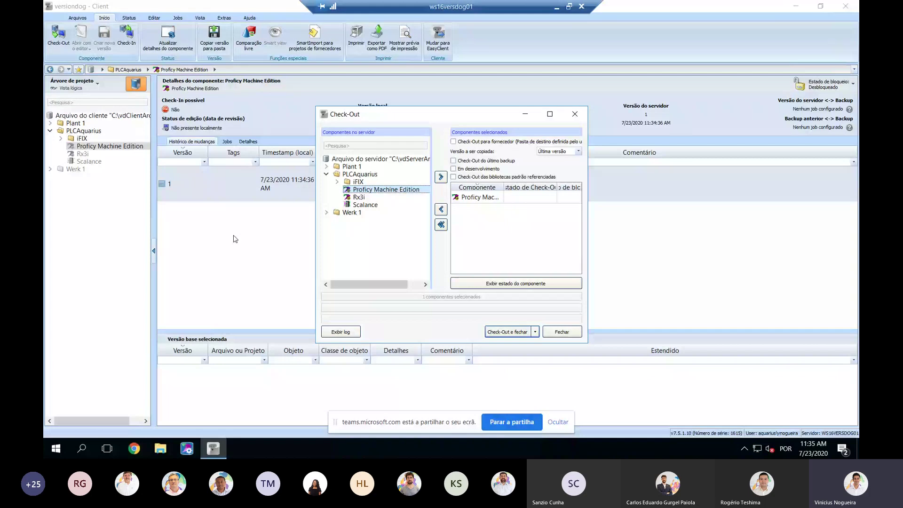
{"action": "left_click", "coordinate": [508, 332]}
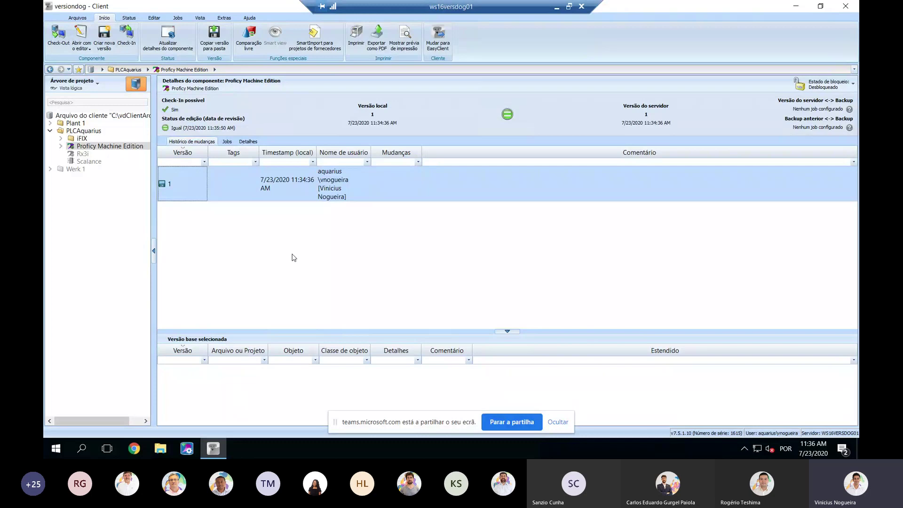
Step: Open the checked-out component in its Proficy Machine Edition editor, accepting the large-fonts prompt, and display the _MAIN program block
{"action": "left_click", "coordinate": [81, 31]}
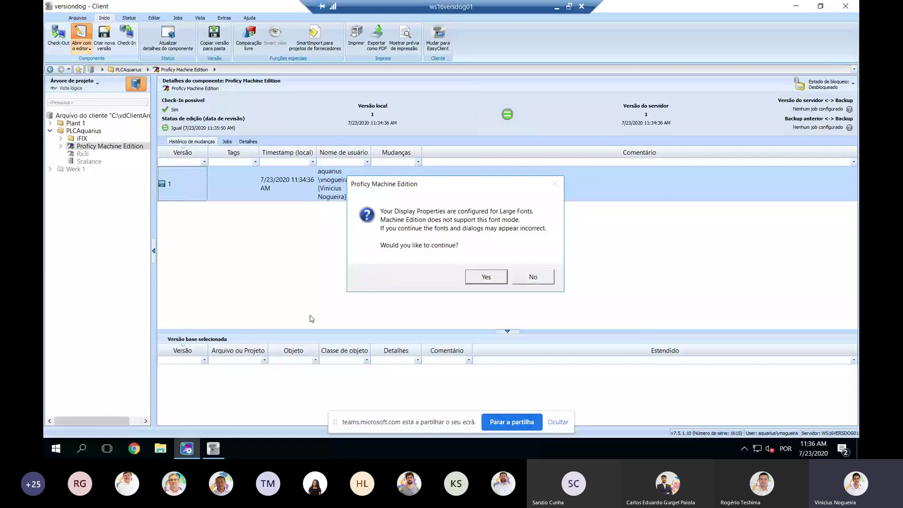
{"action": "left_click", "coordinate": [471, 277]}
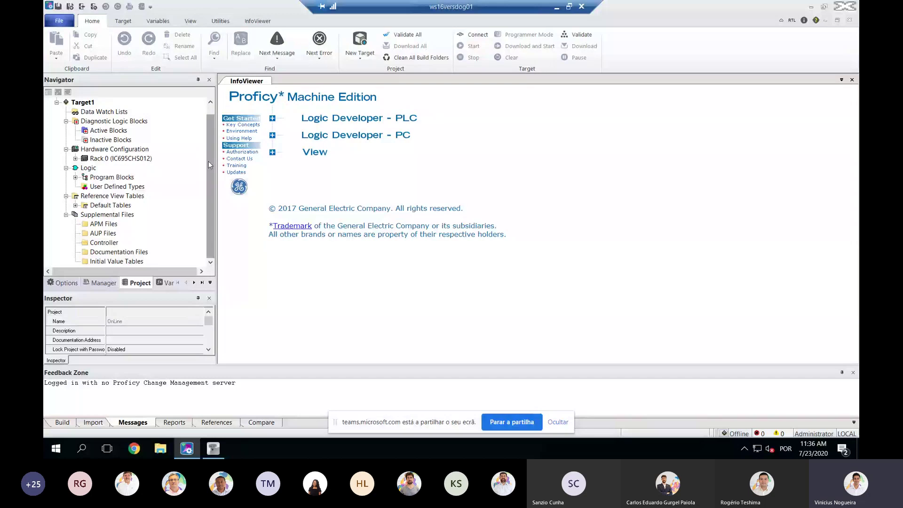
{"action": "left_click", "coordinate": [75, 176]}
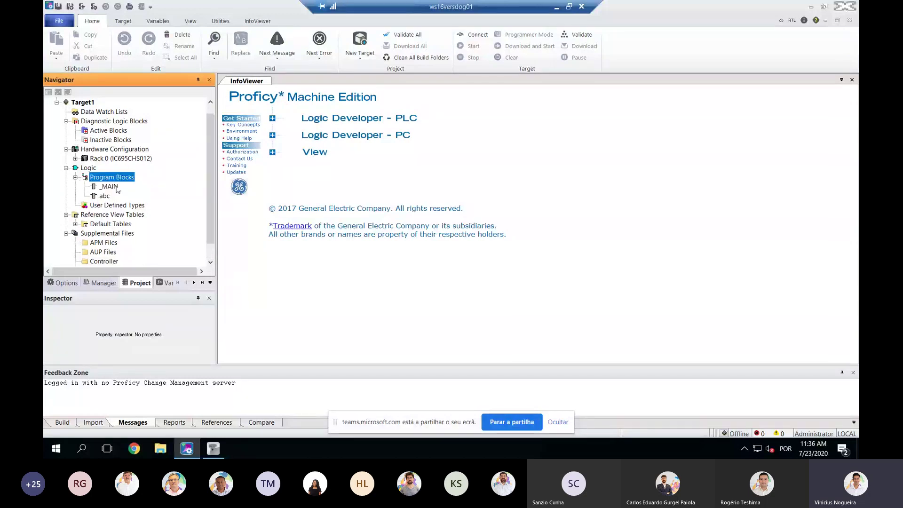
{"action": "double_click", "coordinate": [116, 187]}
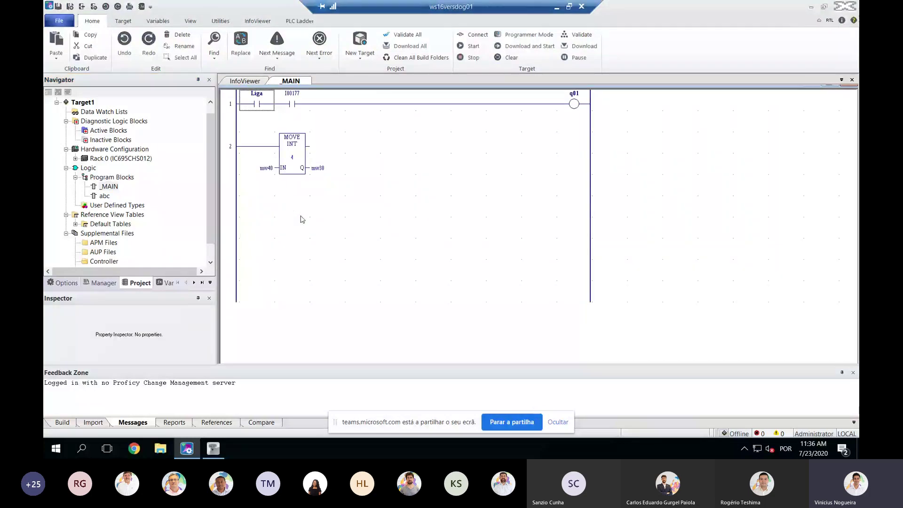
Step: Paste a copy of the I00177 contact into rung 1 of _MAIN, between the existing I00177 contact and coil q01
{"action": "key", "text": "Right"}
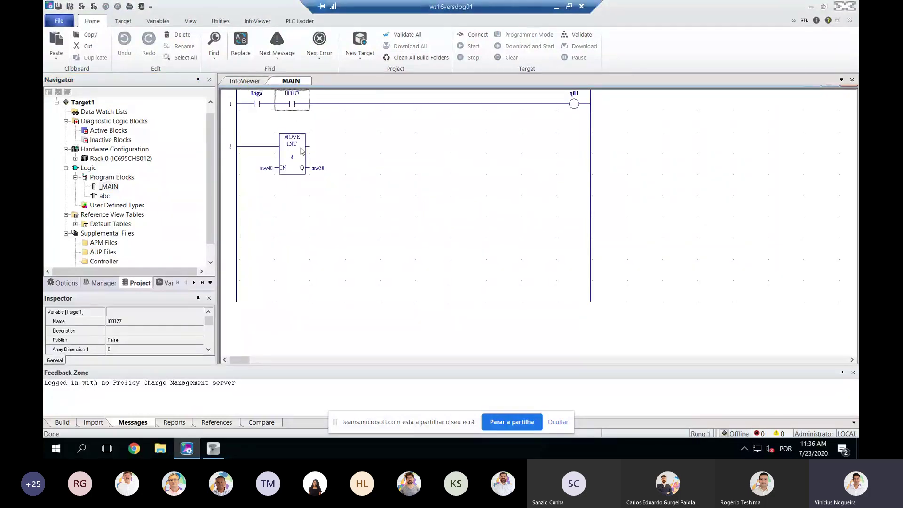
{"action": "left_click", "coordinate": [348, 101]}
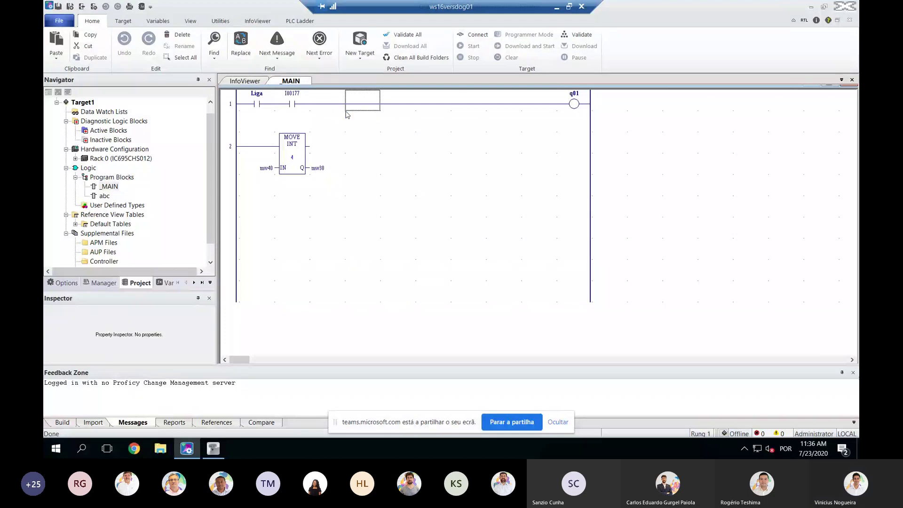
{"action": "key", "text": "ctrl+v"}
Step: Assign the new variable Sensor1 to the pasted contact in rung 1
{"action": "double_click", "coordinate": [368, 99]}
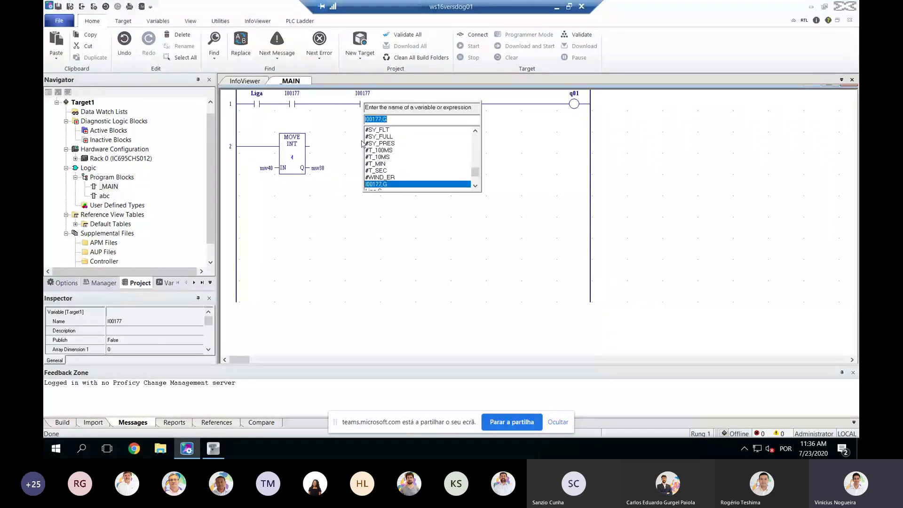
{"action": "type", "text": "S"}
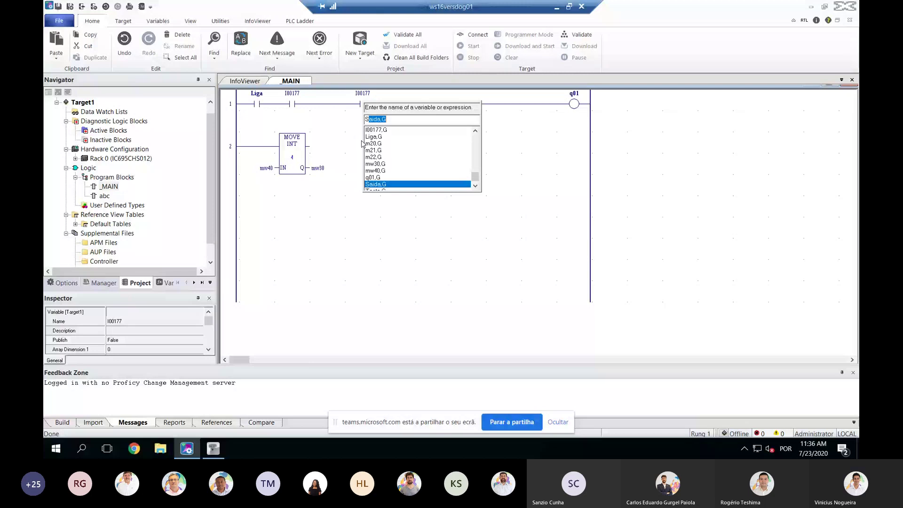
{"action": "key", "text": "Escape"}
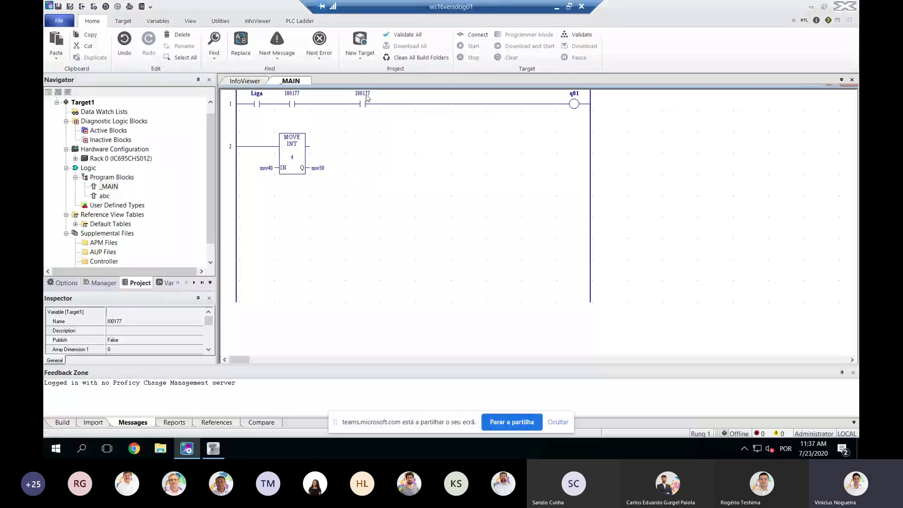
{"action": "left_click", "coordinate": [363, 139]}
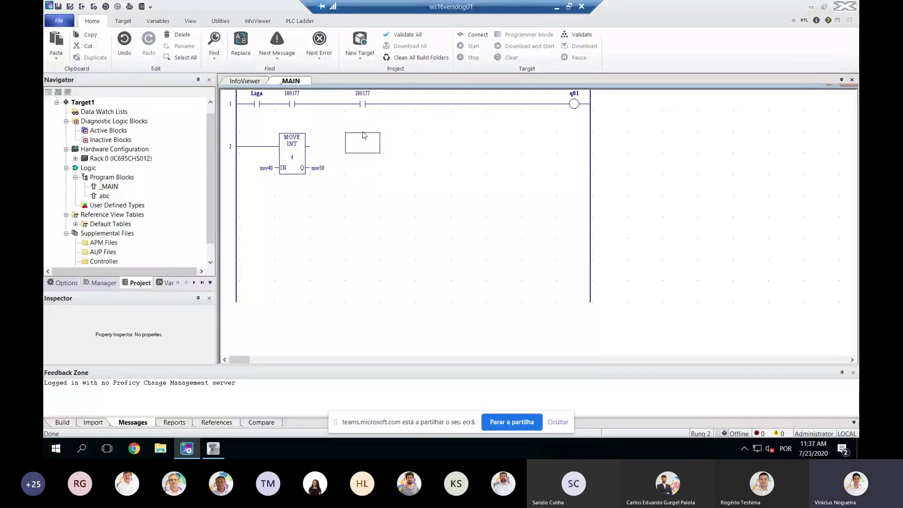
{"action": "left_click", "coordinate": [362, 96]}
{"action": "double_click", "coordinate": [362, 95]}
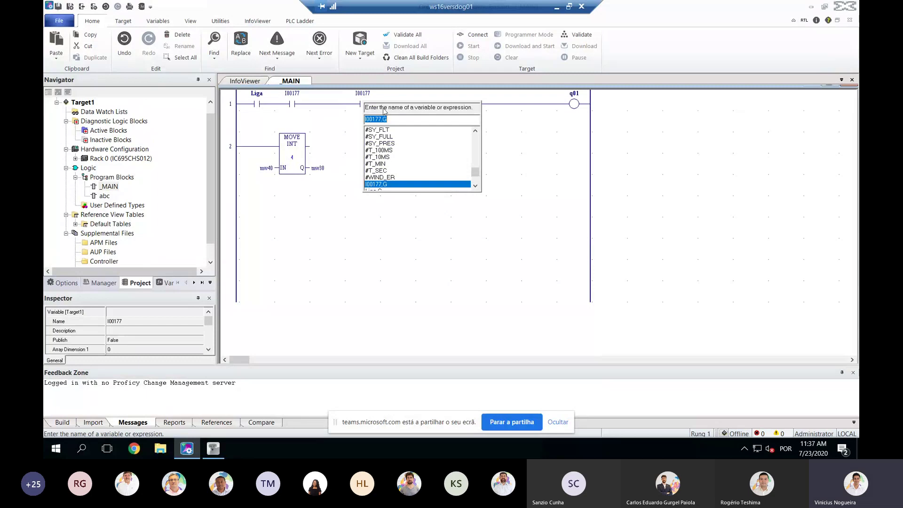
{"action": "type", "text": "Senc"}
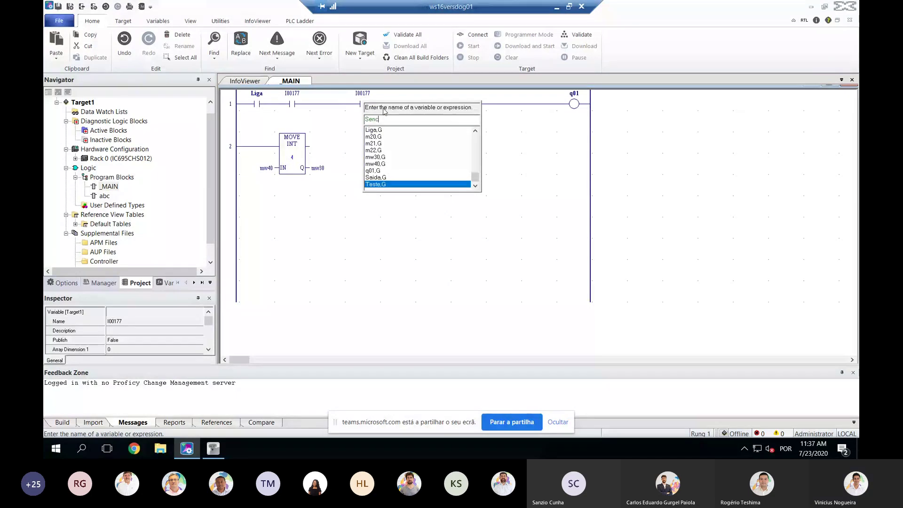
{"action": "type", "text": "sor1"}
{"action": "key", "text": "Return"}
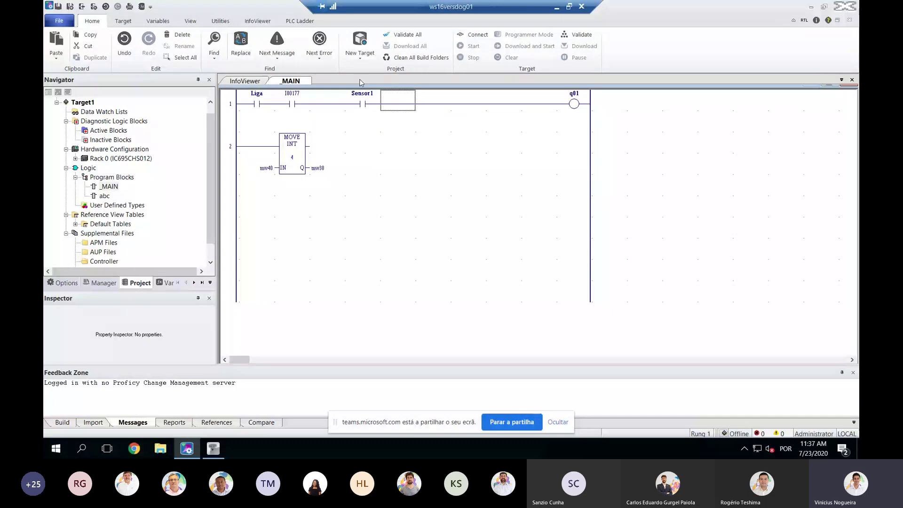
Step: Assign Sensor1 a reference address in the M - Discrete Internal memory area
{"action": "left_click", "coordinate": [364, 92]}
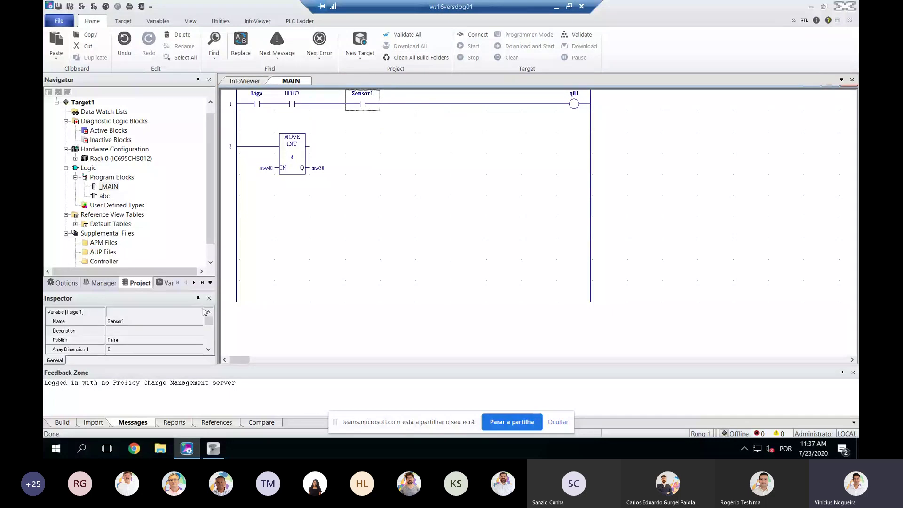
{"action": "scroll", "coordinate": [205, 311], "scroll_direction": "down", "scroll_amount": 2}
{"action": "left_click", "coordinate": [190, 330]}
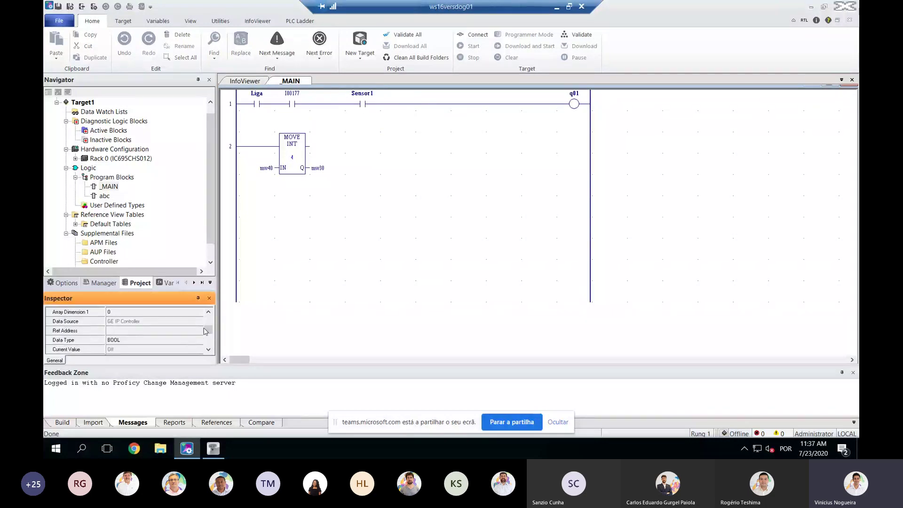
{"action": "left_click", "coordinate": [190, 330]}
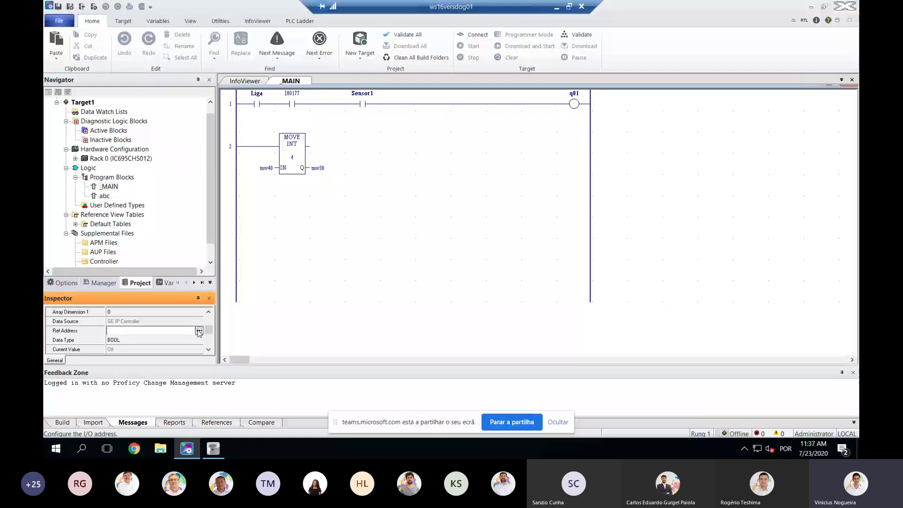
{"action": "left_click", "coordinate": [199, 330]}
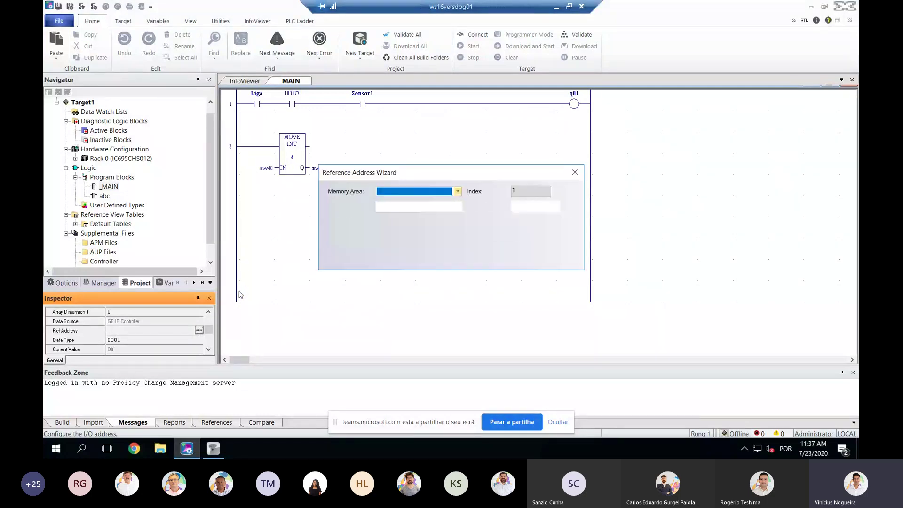
{"action": "left_click", "coordinate": [457, 191]}
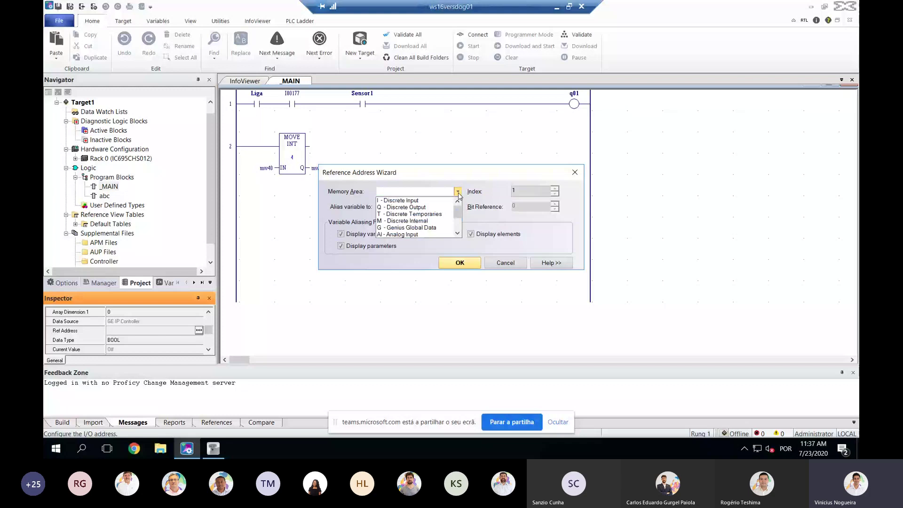
{"action": "left_click", "coordinate": [438, 222]}
{"action": "left_click", "coordinate": [466, 263]}
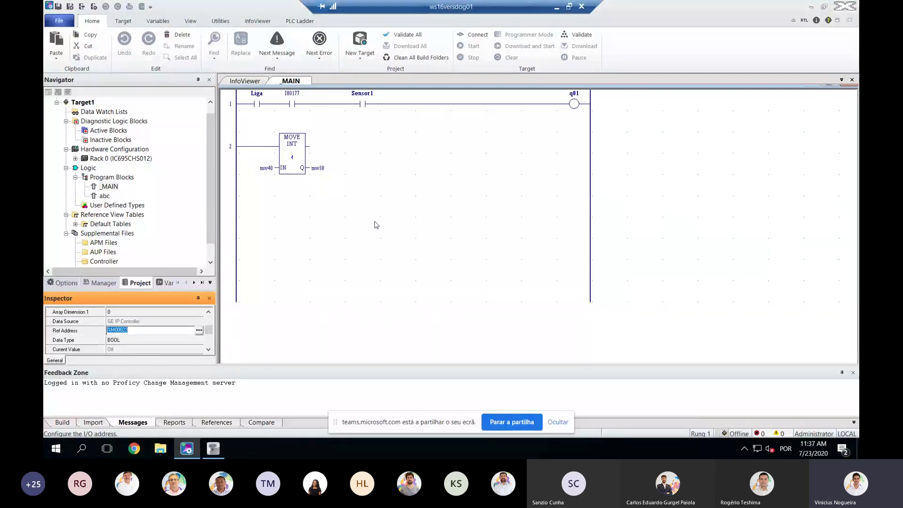
Step: Save the edited project and close the Proficy Machine Edition editor
{"action": "left_click", "coordinate": [58, 7]}
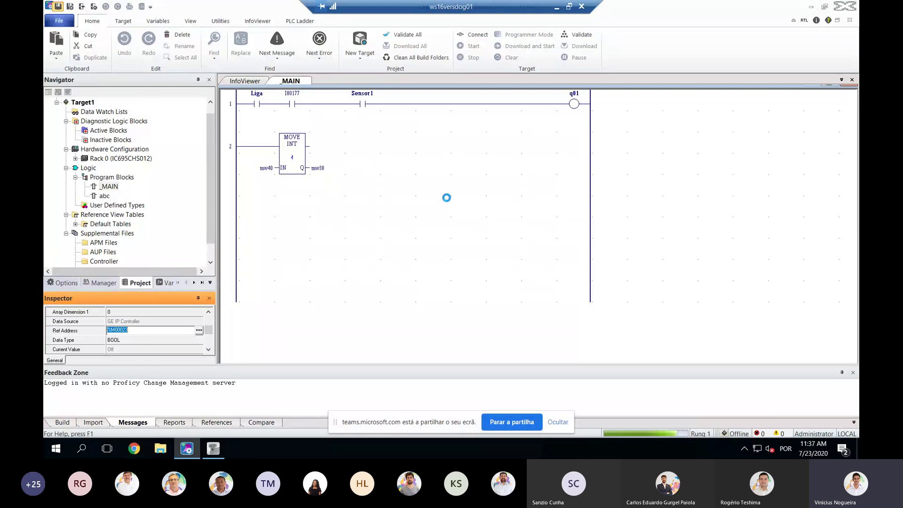
{"action": "left_click", "coordinate": [851, 5]}
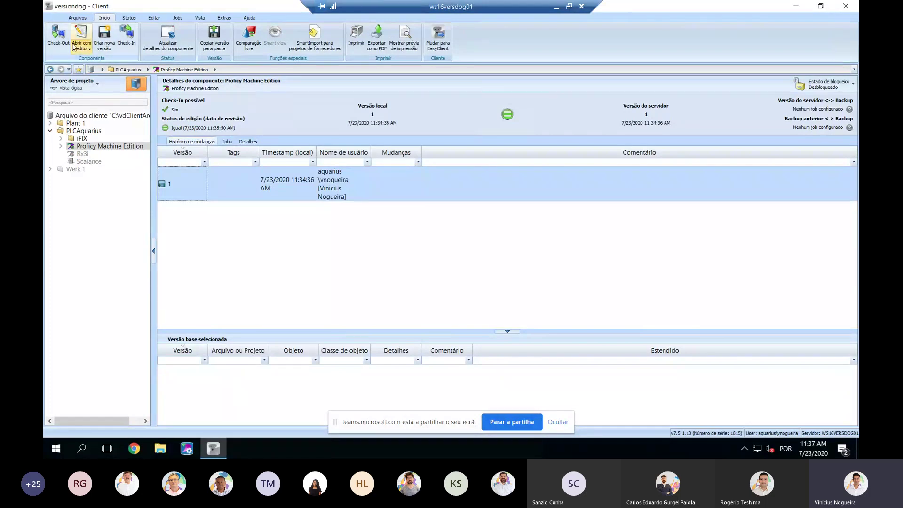
Step: Start a new version of the Proficy Machine Edition component and examine the differing line in _MAIN and the differing variables
{"action": "left_click", "coordinate": [103, 38]}
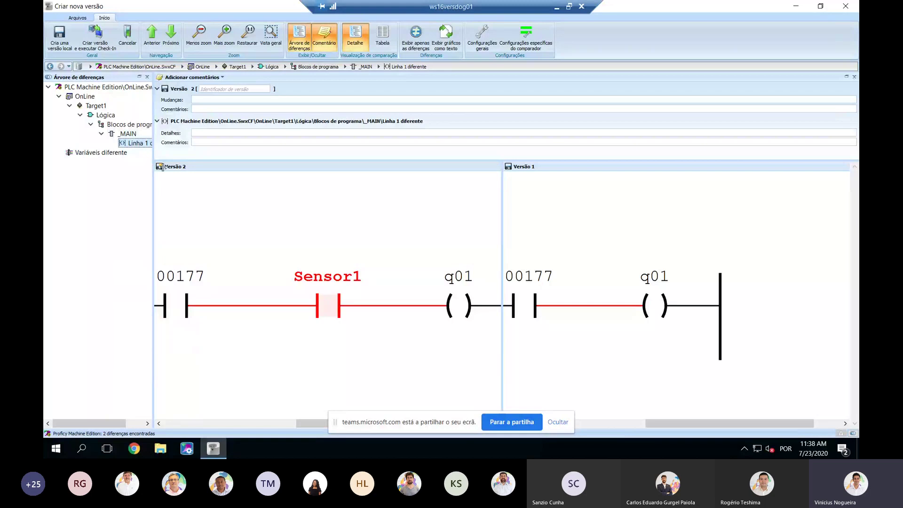
{"action": "left_click_drag", "start_coordinate": [153, 168], "coordinate": [172, 198]}
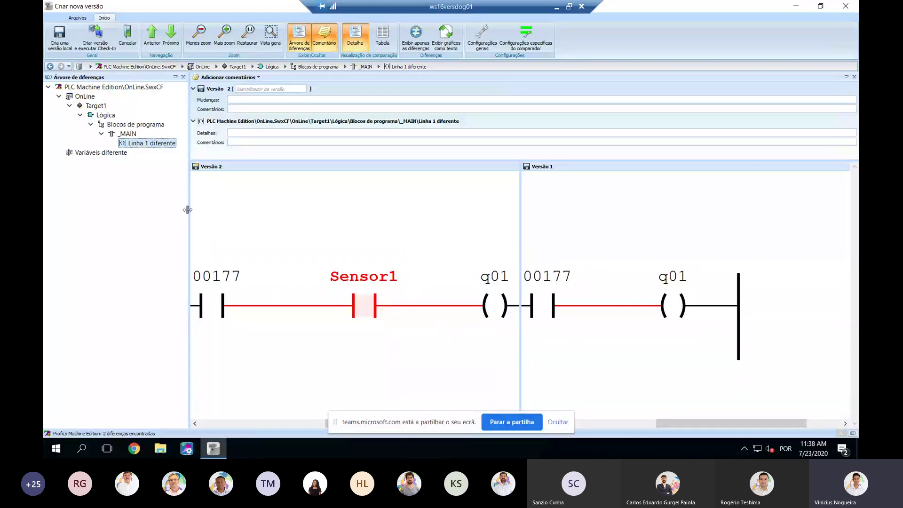
{"action": "left_click", "coordinate": [124, 153]}
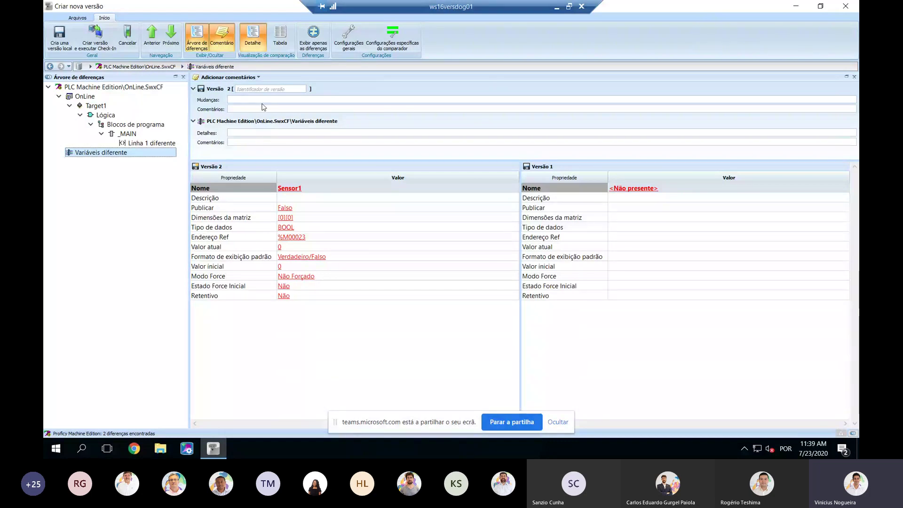
Step: Enter "Inclusão do sensor 1" as the change description (Mudanças) of version 2
{"action": "left_click", "coordinate": [157, 144]}
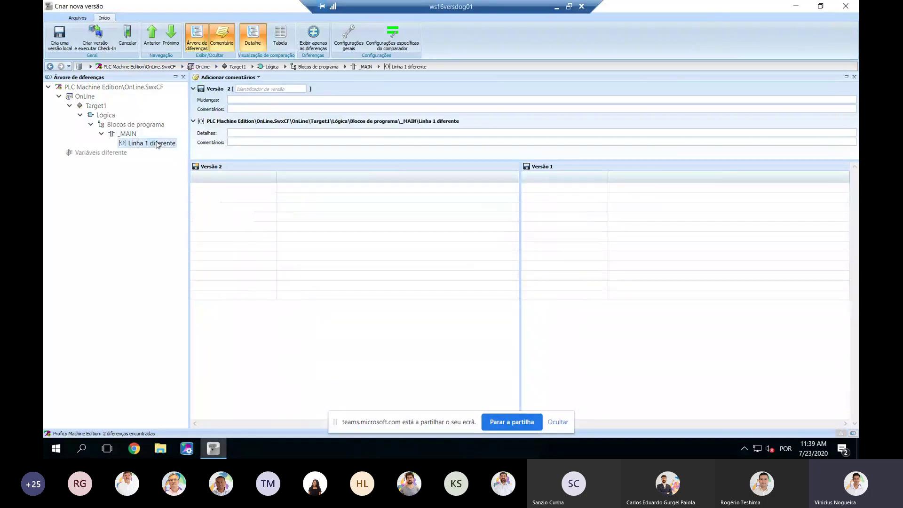
{"action": "left_click", "coordinate": [242, 99]}
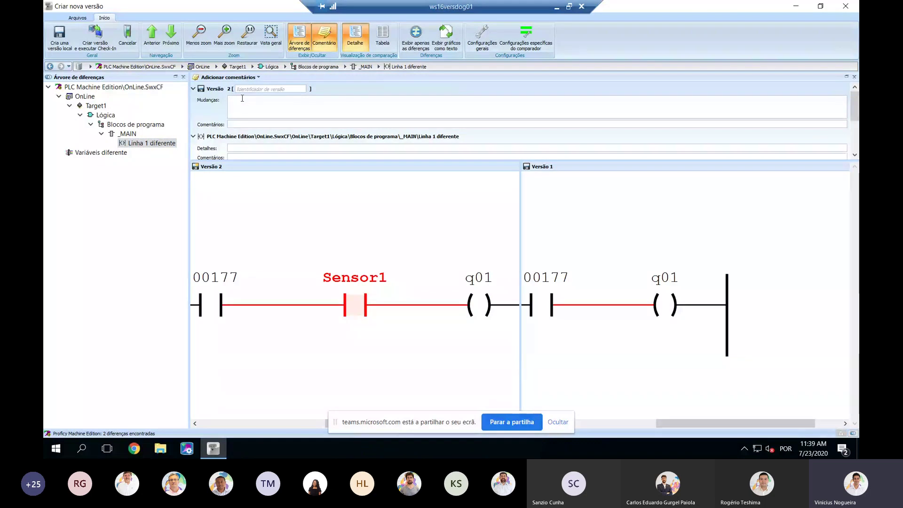
{"action": "type", "text": "Ind"}
{"action": "type", "text": "lusão do "}
{"action": "type", "text": "sensor 1"}
Step: Copy the change description into version 2's comment and extend it to "Inclusão do sensor 1 na maquia x"
{"action": "left_click", "coordinate": [244, 124]}
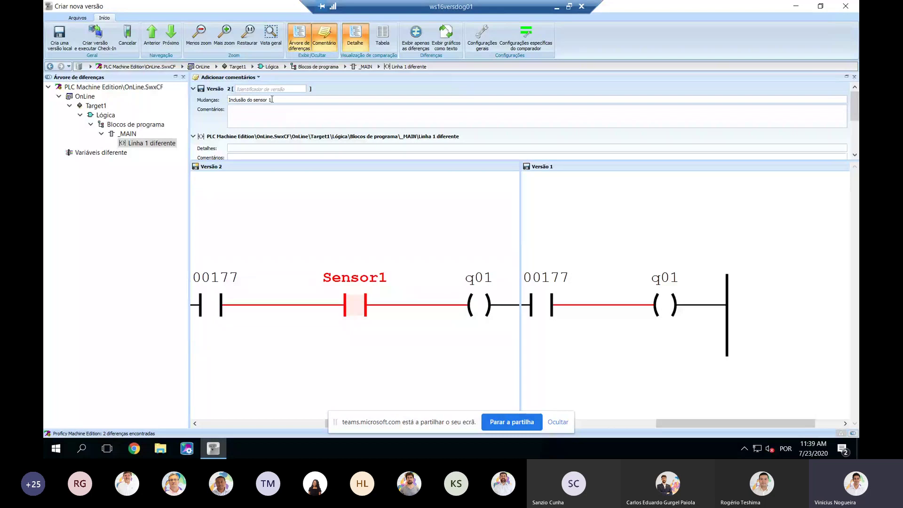
{"action": "left_click", "coordinate": [202, 99]}
{"action": "triple_click", "coordinate": [261, 102]}
{"action": "key", "text": "ctrl+c"}
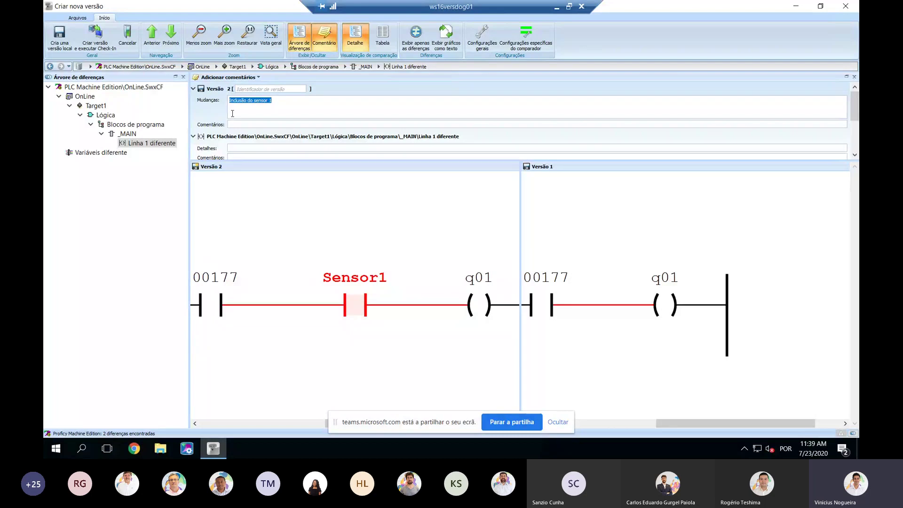
{"action": "left_click", "coordinate": [247, 124]}
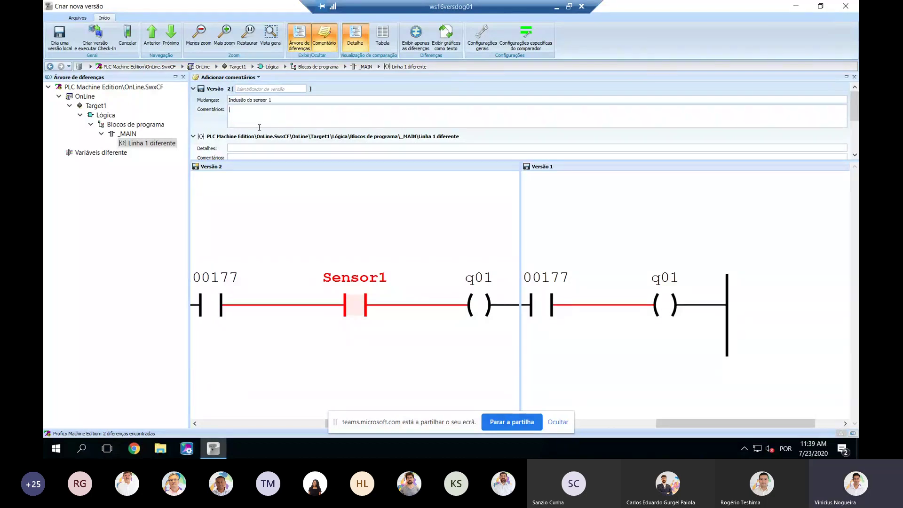
{"action": "key", "text": "ctrl+v"}
{"action": "type", "text": "na maquia x"}
Step: Review the detail fields of the line difference and the differing variables, and create the new version with Check-In
{"action": "left_click", "coordinate": [273, 148]}
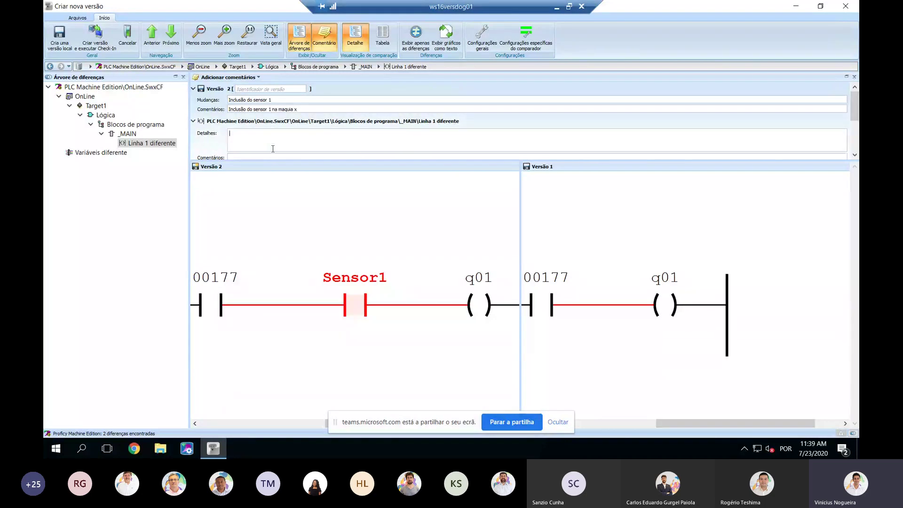
{"action": "left_click", "coordinate": [261, 172]}
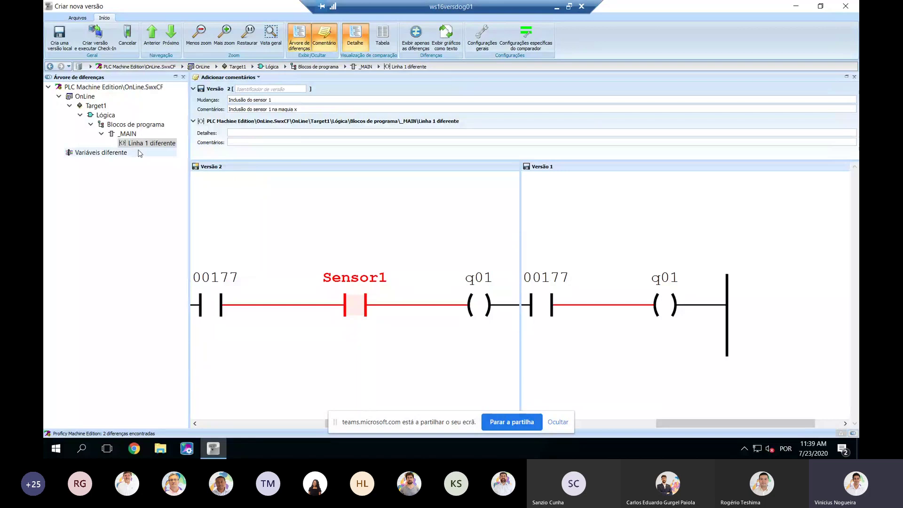
{"action": "left_click", "coordinate": [164, 152]}
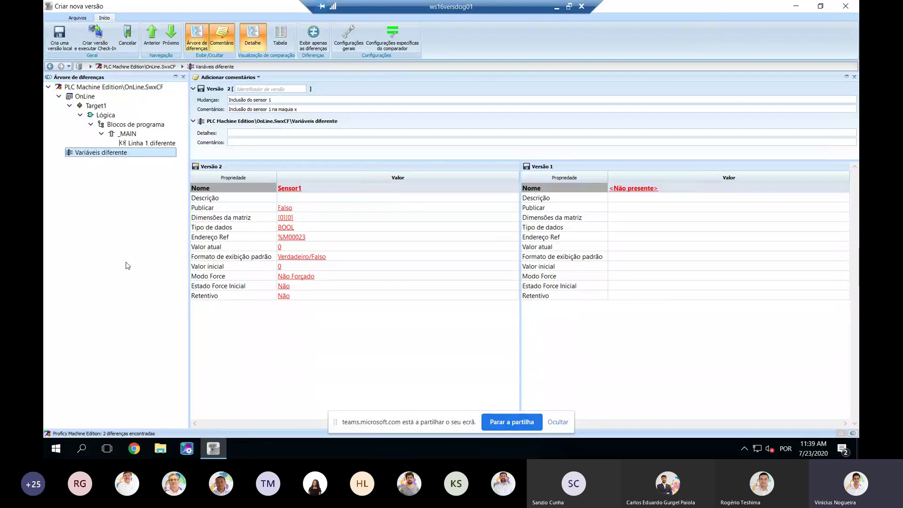
{"action": "left_click", "coordinate": [102, 46]}
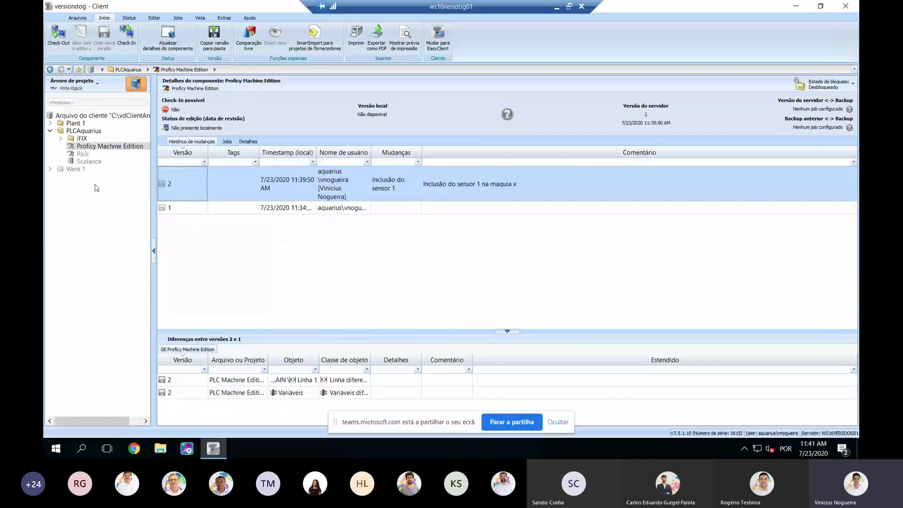
Step: Display the change history of component 110 S7 in Plant 1, Hall 1, Area 1
{"action": "left_click", "coordinate": [49, 123]}
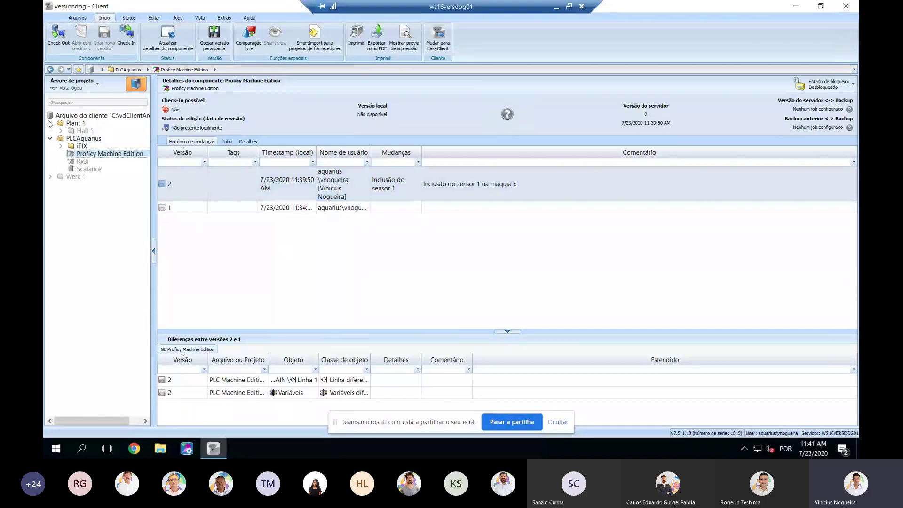
{"action": "left_click", "coordinate": [71, 139]}
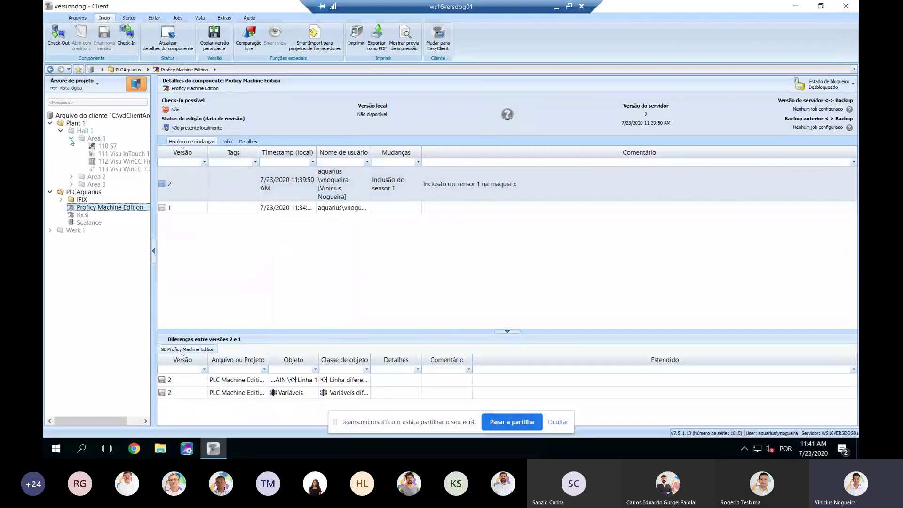
{"action": "left_click", "coordinate": [108, 146]}
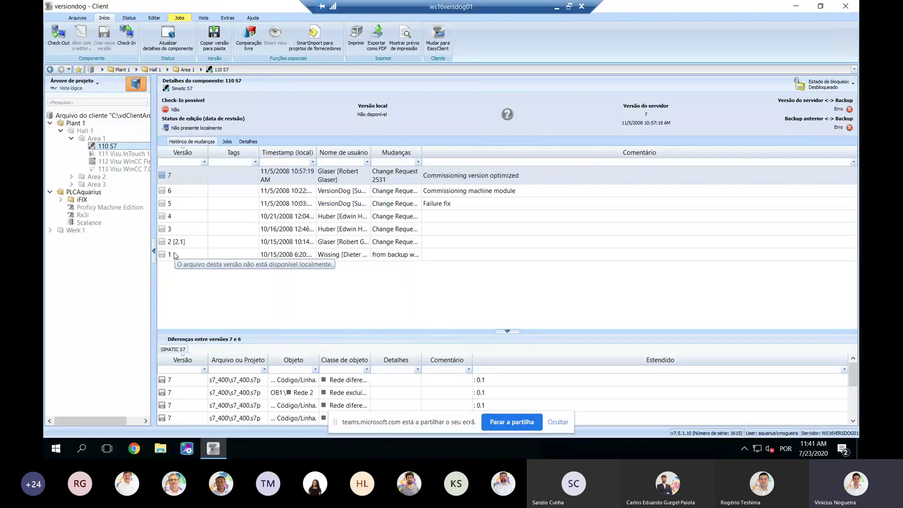
Step: Define version 7 of component 110 S7 as the comparison partner and compare version 4 with it
{"action": "right_click", "coordinate": [184, 182]}
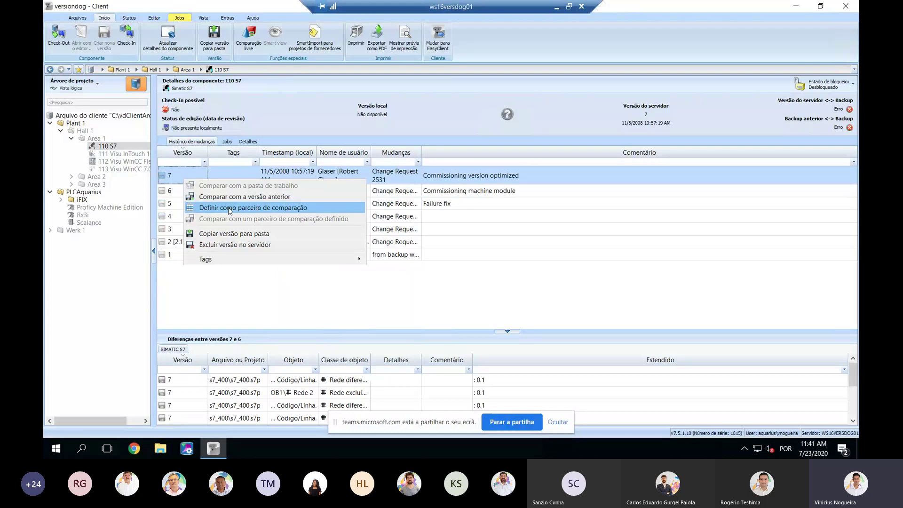
{"action": "left_click", "coordinate": [230, 208]}
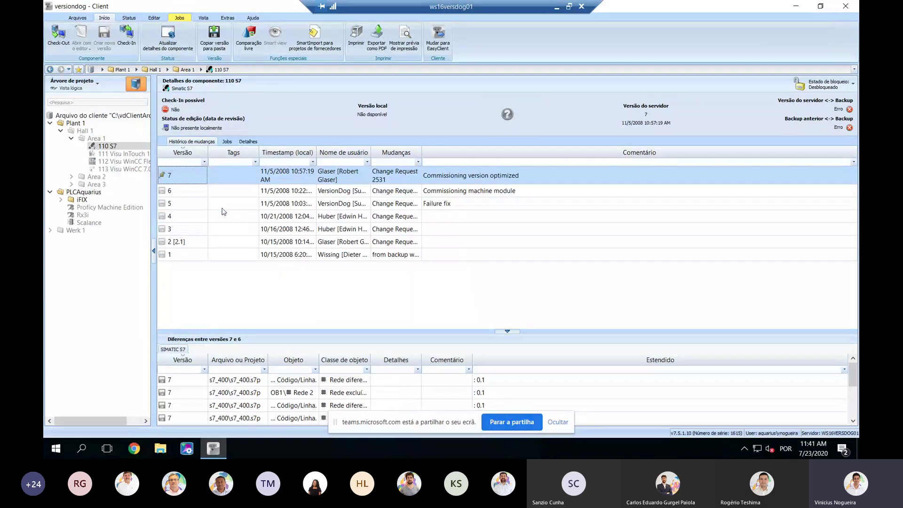
{"action": "left_click", "coordinate": [179, 217]}
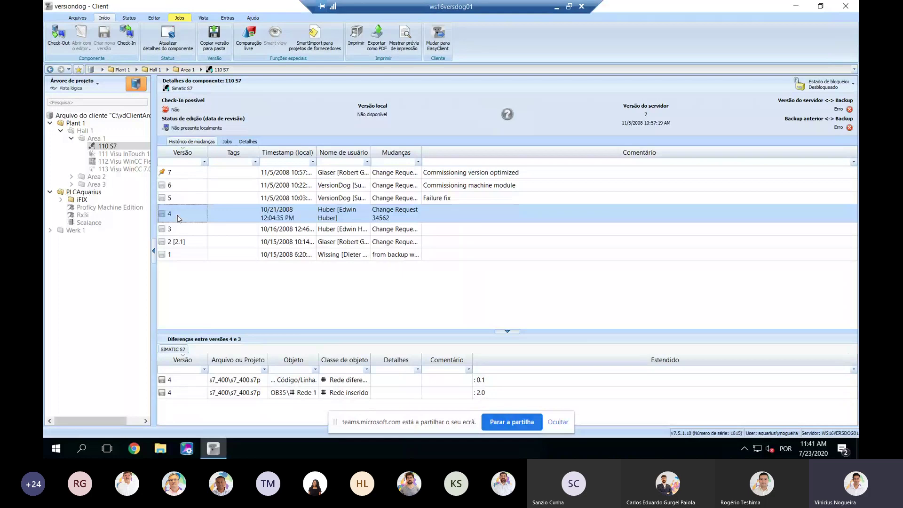
{"action": "right_click", "coordinate": [179, 218]}
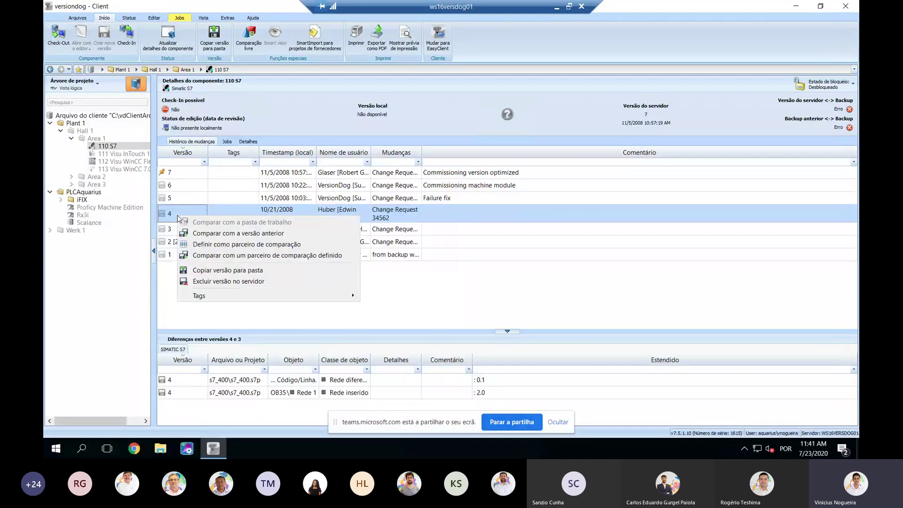
{"action": "left_click", "coordinate": [217, 255]}
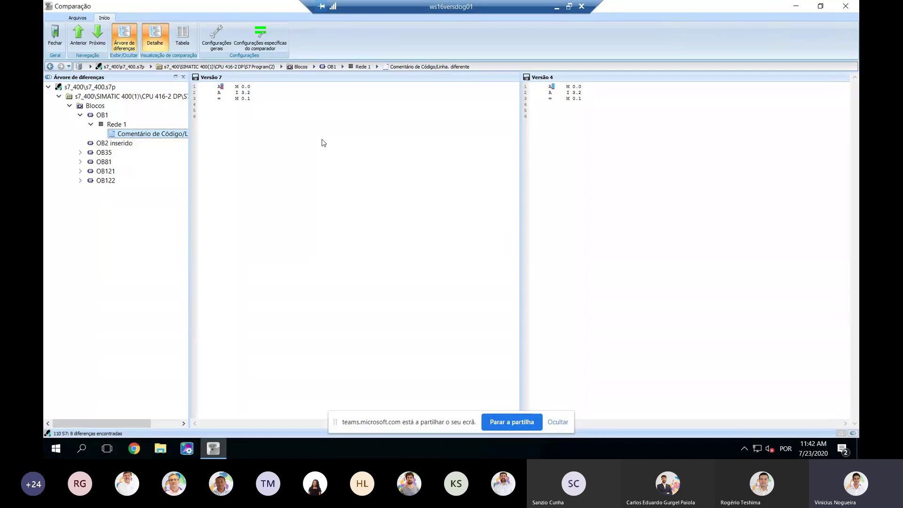
Step: Examine the code differences in Rede 1 and Rede 2 of block OB35 between versions 7 and 4, and close the comparison
{"action": "left_click", "coordinate": [80, 153]}
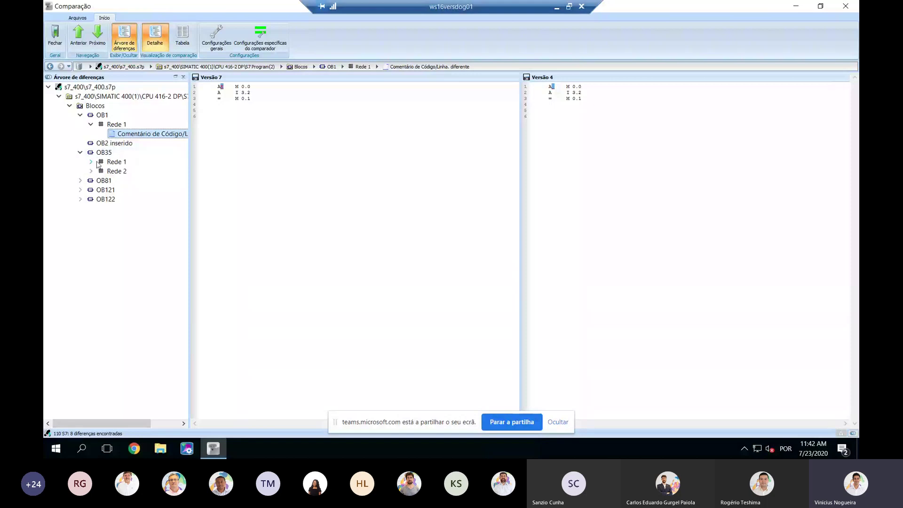
{"action": "left_click", "coordinate": [91, 162]}
{"action": "left_click", "coordinate": [132, 172]}
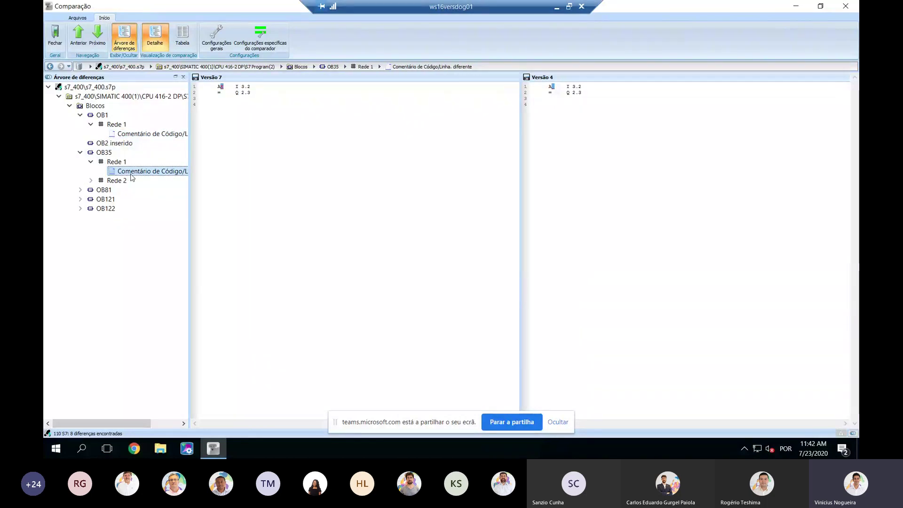
{"action": "left_click", "coordinate": [91, 180]}
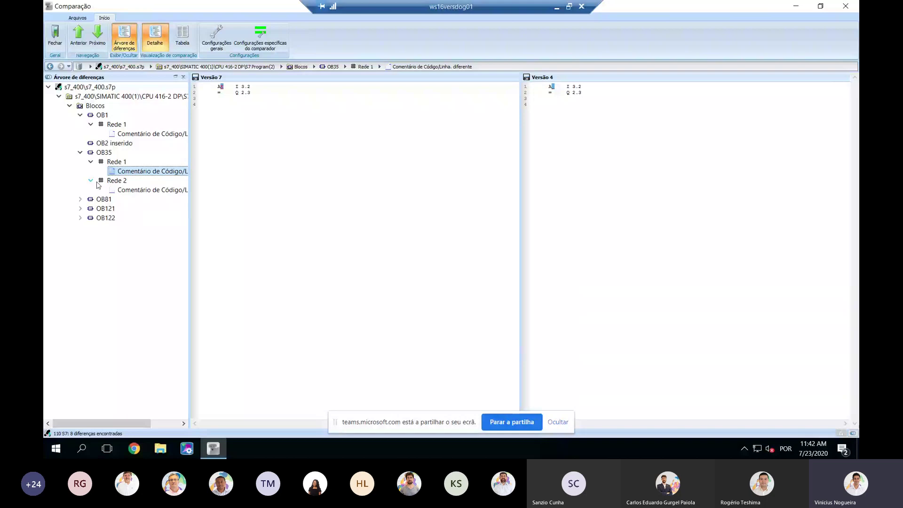
{"action": "left_click", "coordinate": [143, 190]}
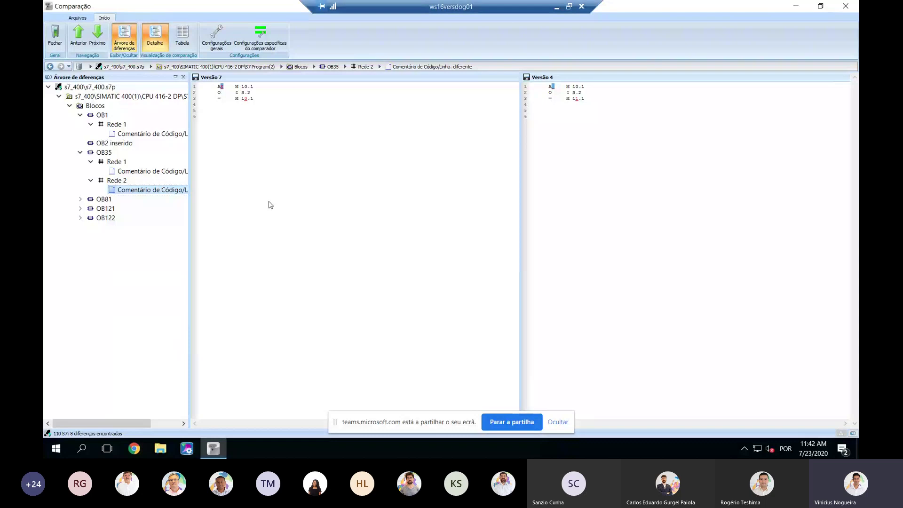
{"action": "left_click", "coordinate": [55, 35]}
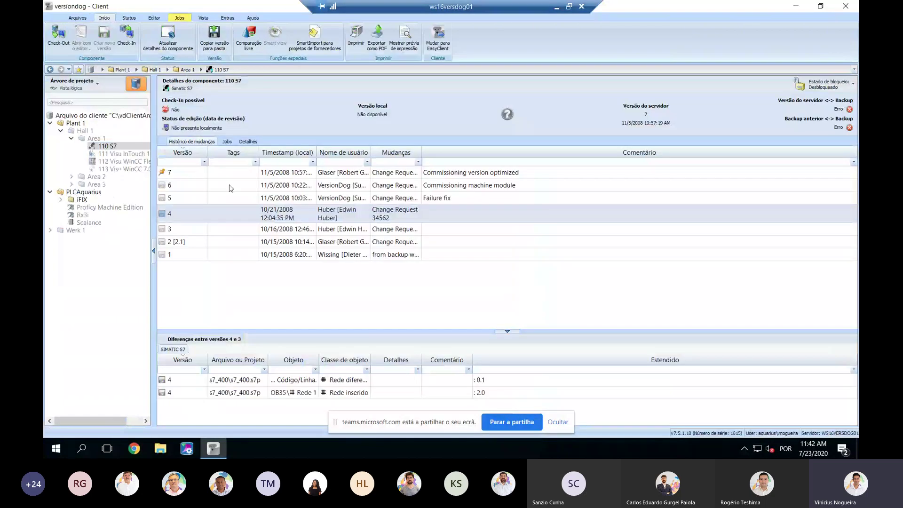
{"action": "left_click", "coordinate": [276, 221]}
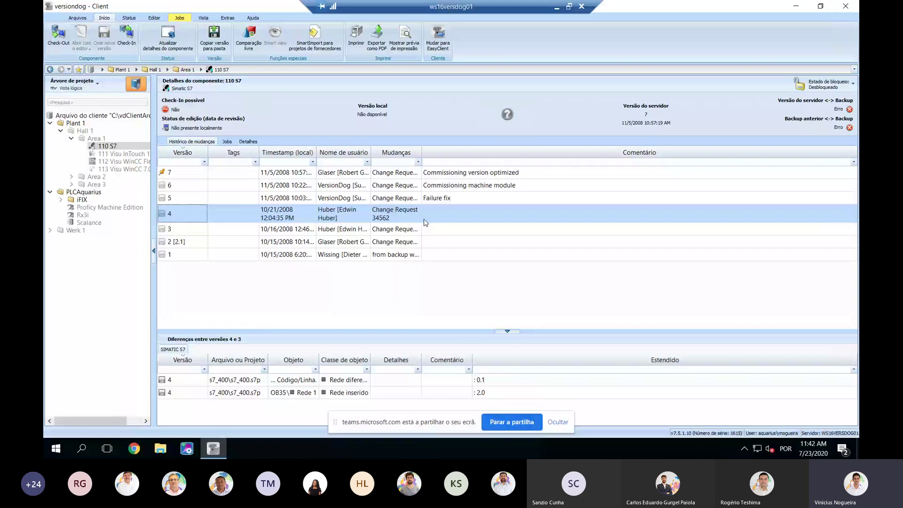
Step: Show the change history of the iFIX component under PLCAquarius and compare its version 2 with the previous version
{"action": "left_click", "coordinate": [61, 200]}
{"action": "left_click", "coordinate": [90, 208]}
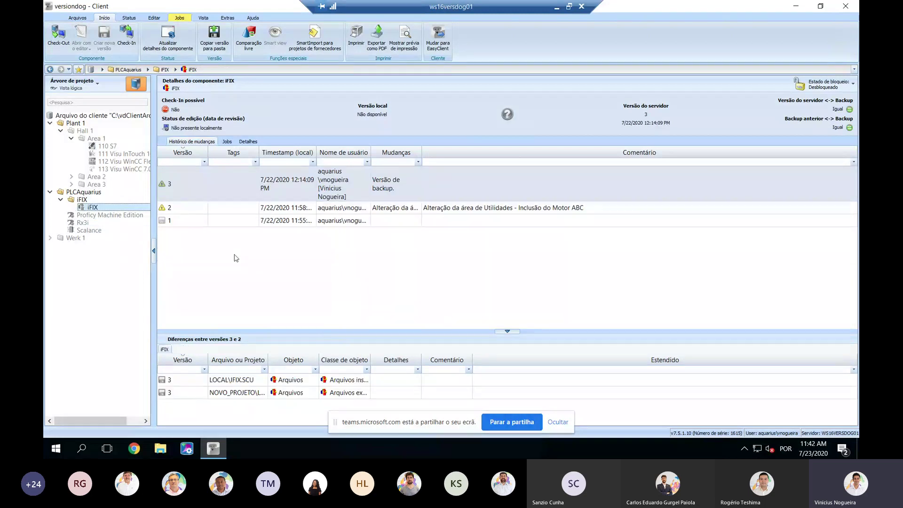
{"action": "left_click", "coordinate": [191, 208]}
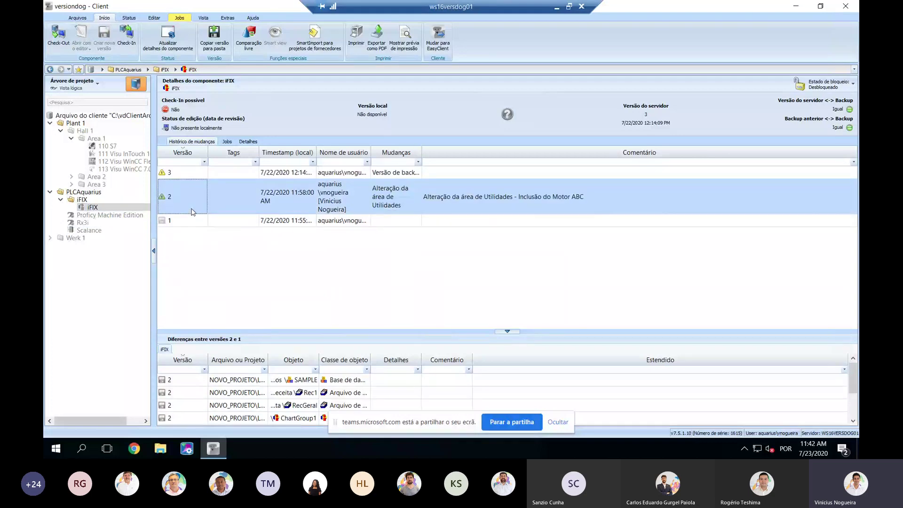
{"action": "right_click", "coordinate": [191, 201]}
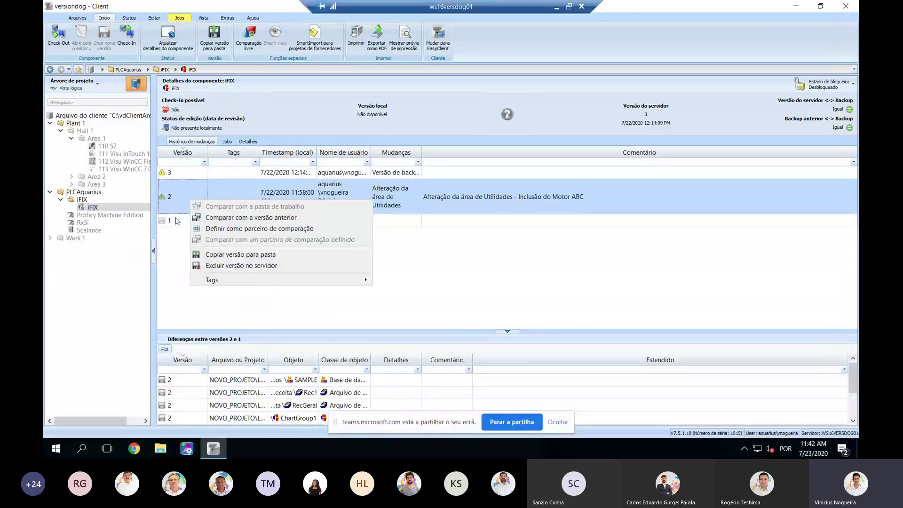
{"action": "left_click", "coordinate": [209, 218]}
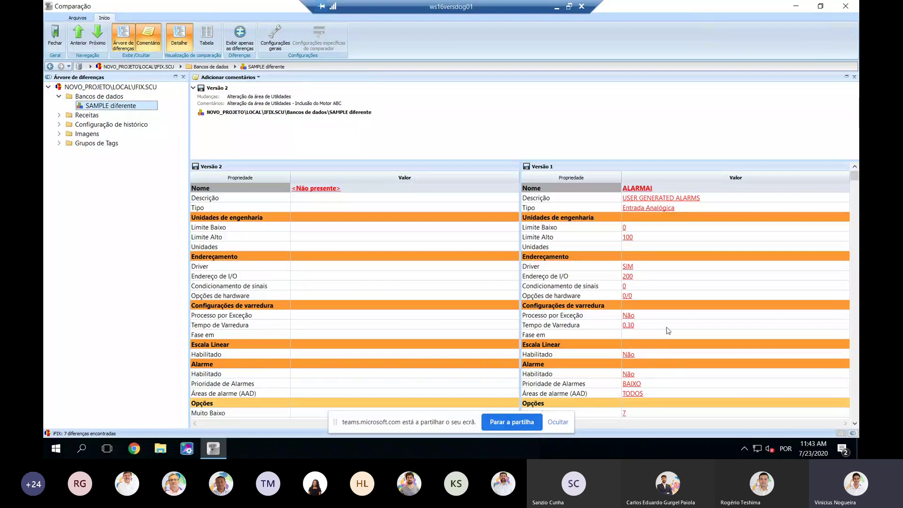
Step: Examine the differences for master recipe Rec1 and tag group MOTOR1 in the iFIX comparison
{"action": "left_click", "coordinate": [59, 115]}
{"action": "left_click", "coordinate": [70, 125]}
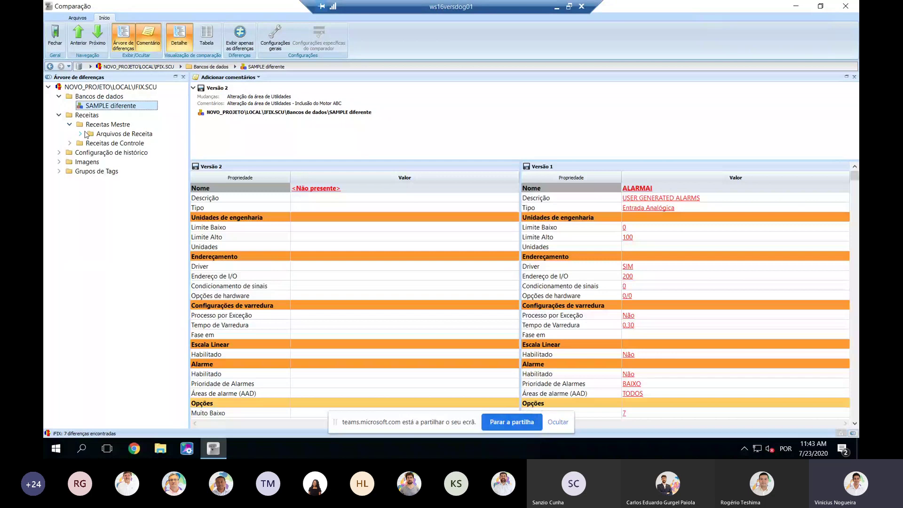
{"action": "left_click", "coordinate": [80, 133]}
{"action": "left_click", "coordinate": [113, 143]}
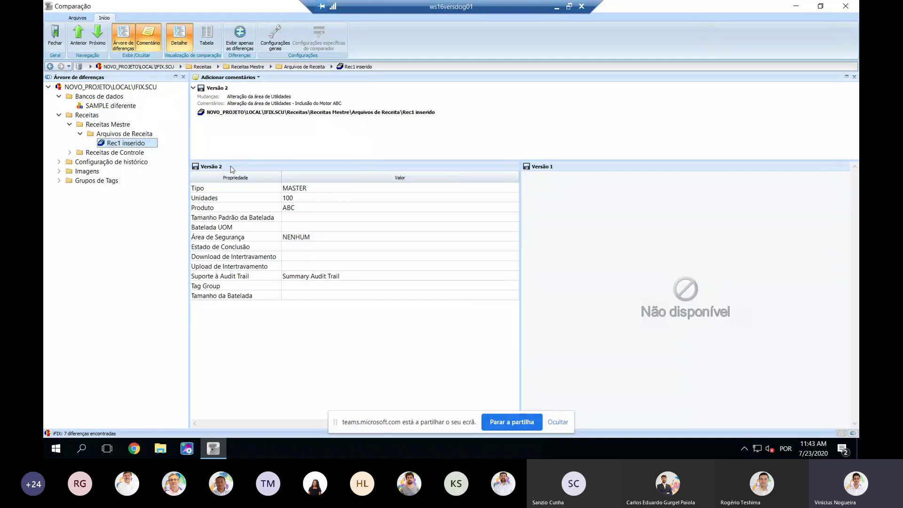
{"action": "left_click", "coordinate": [59, 180]}
{"action": "left_click", "coordinate": [111, 190]}
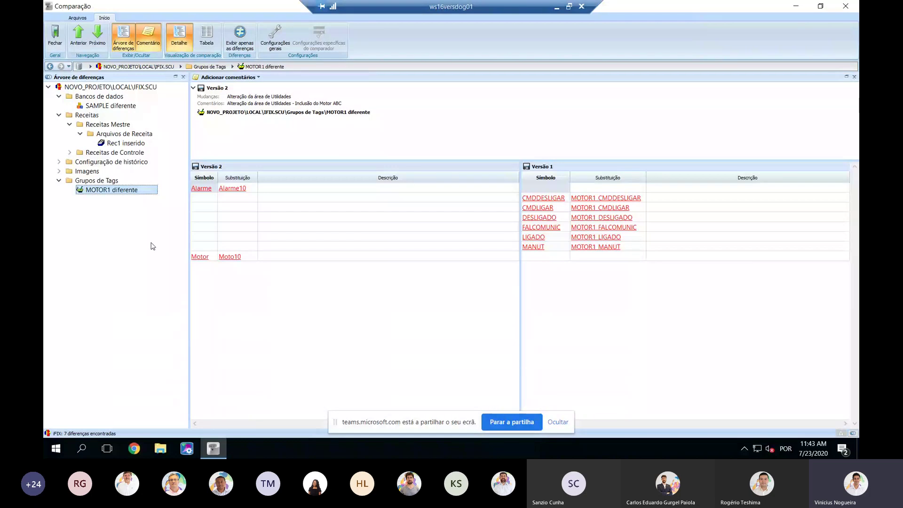
Step: Inspect the differences for ChartGroup1, the Example_ChemBatchReport image properties and recipe Rec1, and close the comparison
{"action": "left_click", "coordinate": [59, 162]}
{"action": "left_click", "coordinate": [70, 171]}
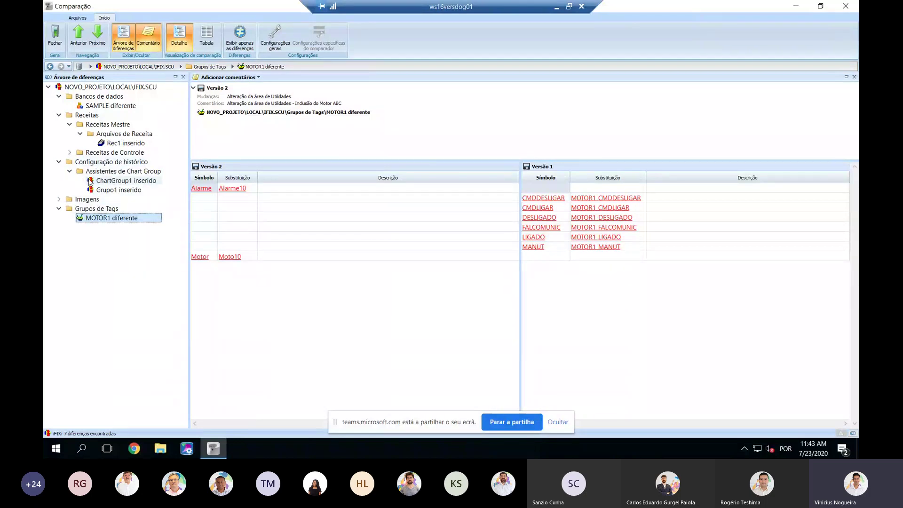
{"action": "left_click", "coordinate": [91, 182]}
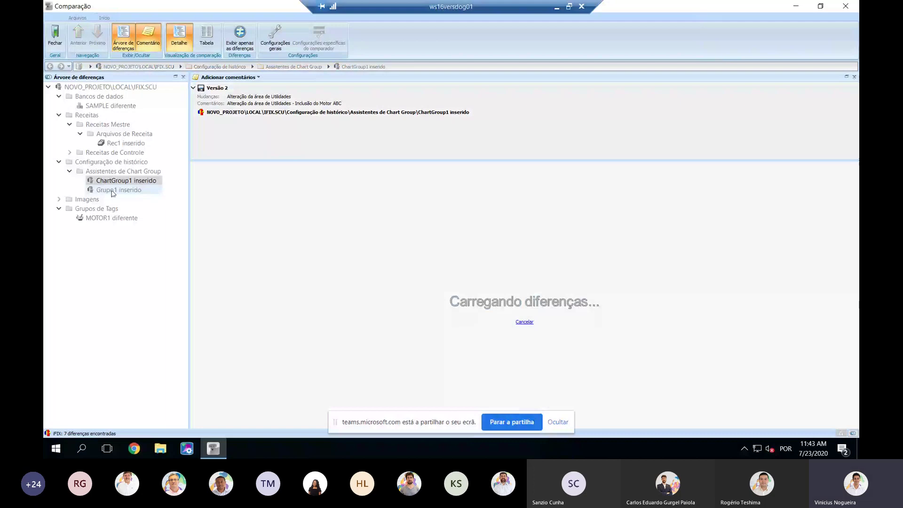
{"action": "left_click", "coordinate": [59, 199]}
{"action": "left_click", "coordinate": [78, 210]}
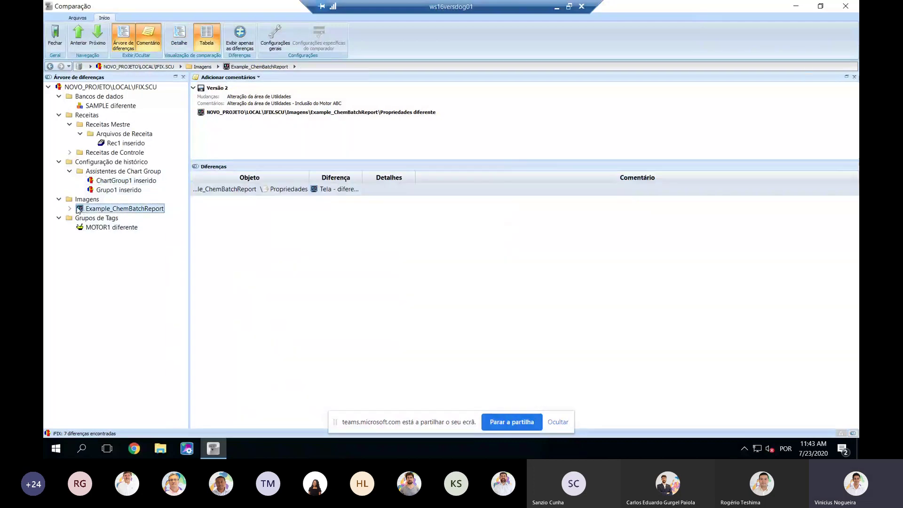
{"action": "left_click", "coordinate": [70, 209]}
{"action": "left_click", "coordinate": [107, 219]}
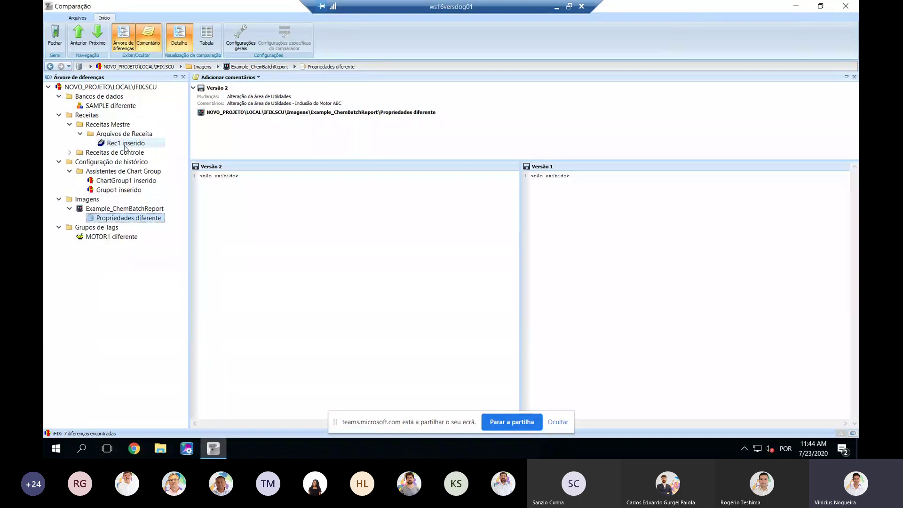
{"action": "left_click", "coordinate": [125, 146]}
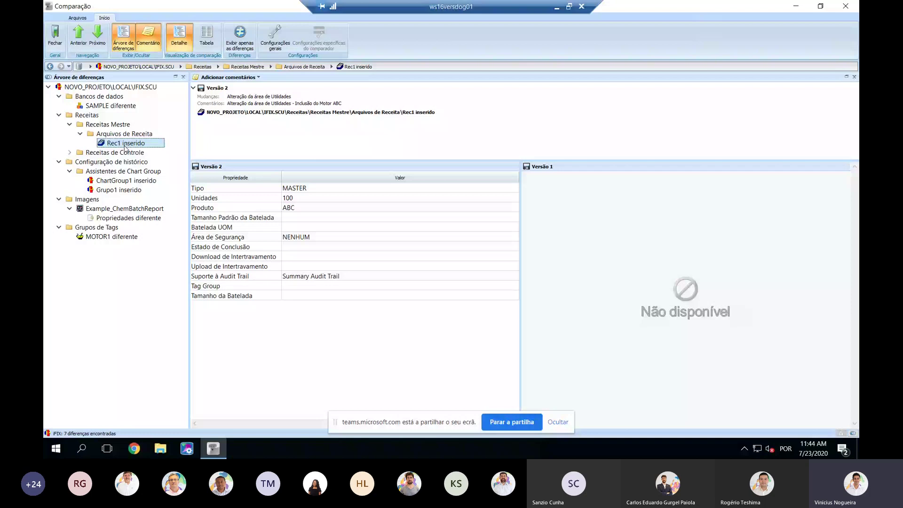
{"action": "left_click", "coordinate": [55, 35]}
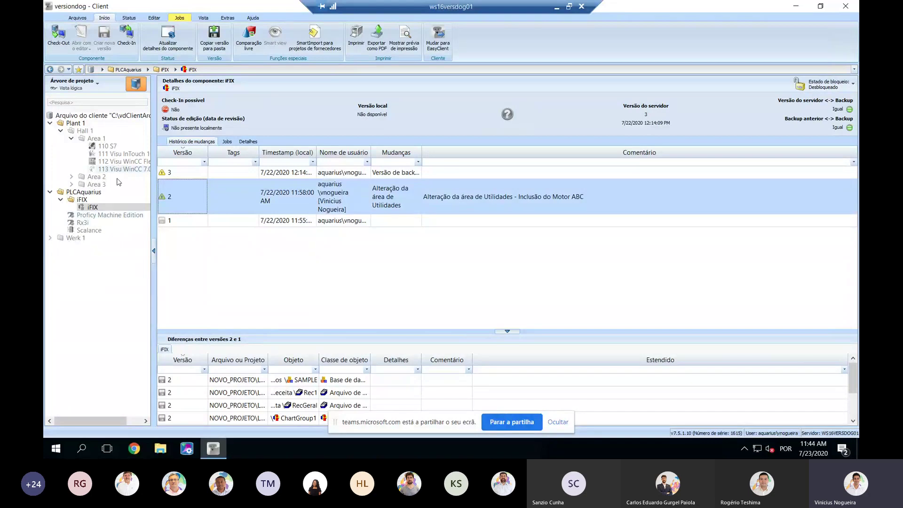
Step: Open the CAD PDF component from the overview of all components and compare its version 2 with the previous version
{"action": "left_click", "coordinate": [83, 116]}
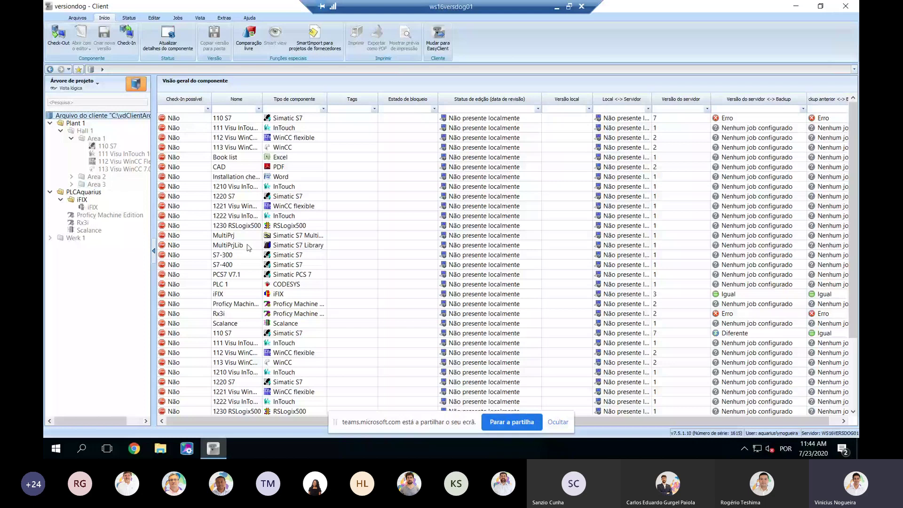
{"action": "double_click", "coordinate": [289, 167]}
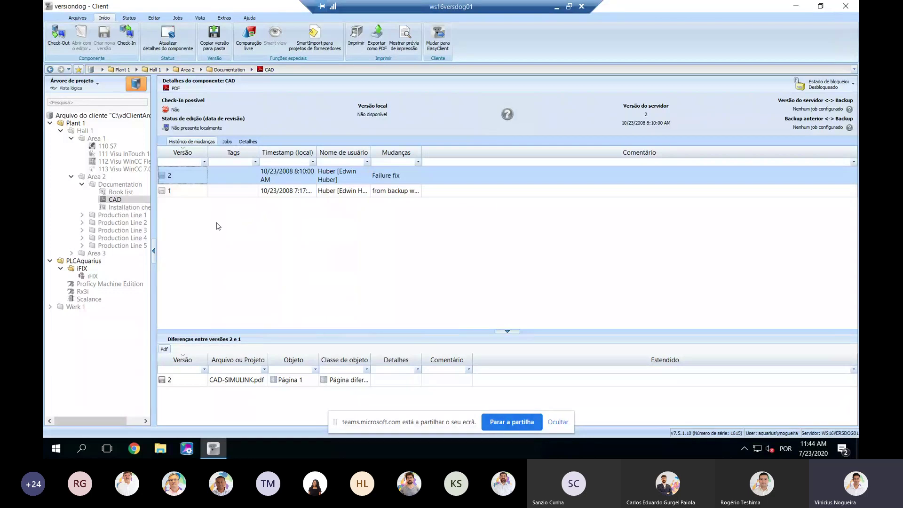
{"action": "right_click", "coordinate": [189, 175]}
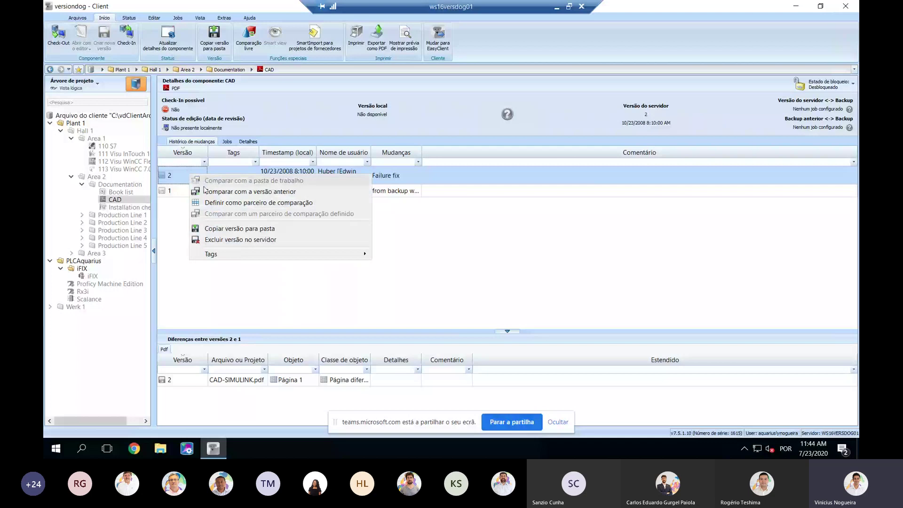
{"action": "left_click", "coordinate": [226, 192]}
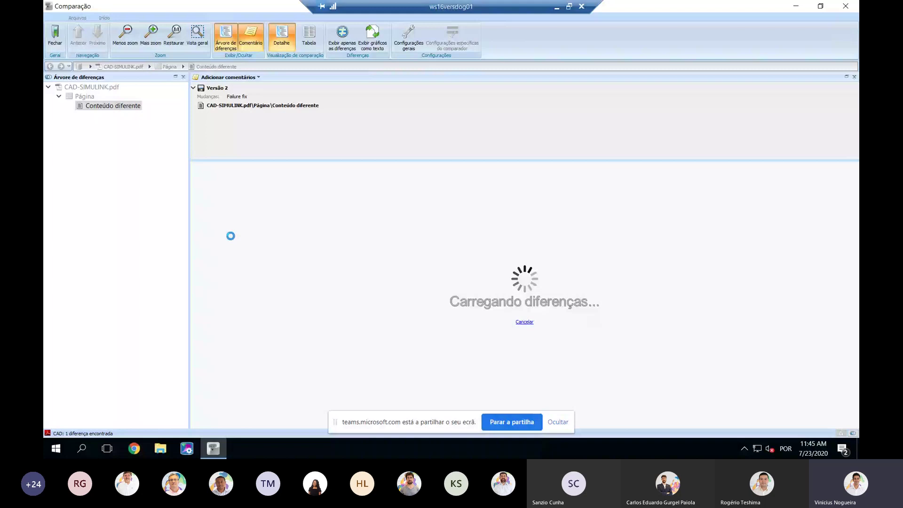
Step: Examine the diagram and heading text of CAD-SIMULINK.pdf in both versions at a larger scale, and close the comparison
{"action": "scroll", "coordinate": [398, 239], "scroll_direction": "up", "scroll_amount": 2}
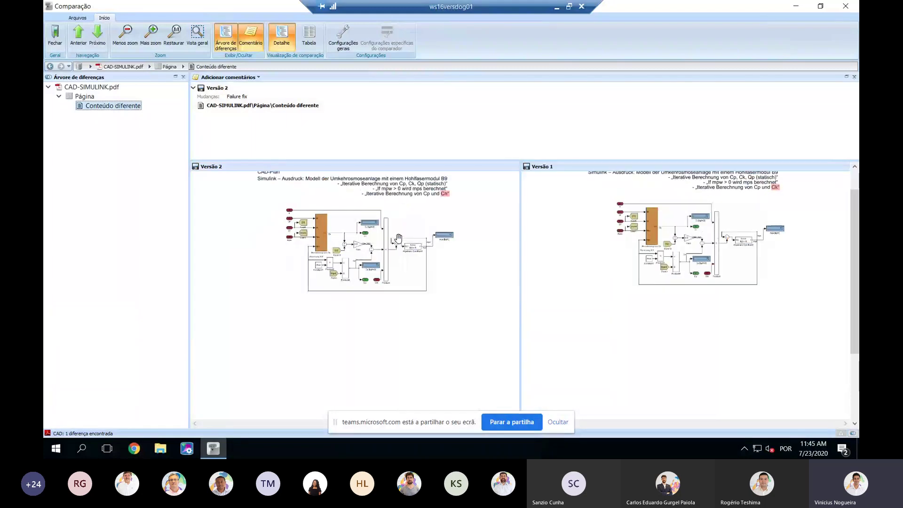
{"action": "scroll", "coordinate": [454, 233], "scroll_direction": "up", "scroll_amount": 4}
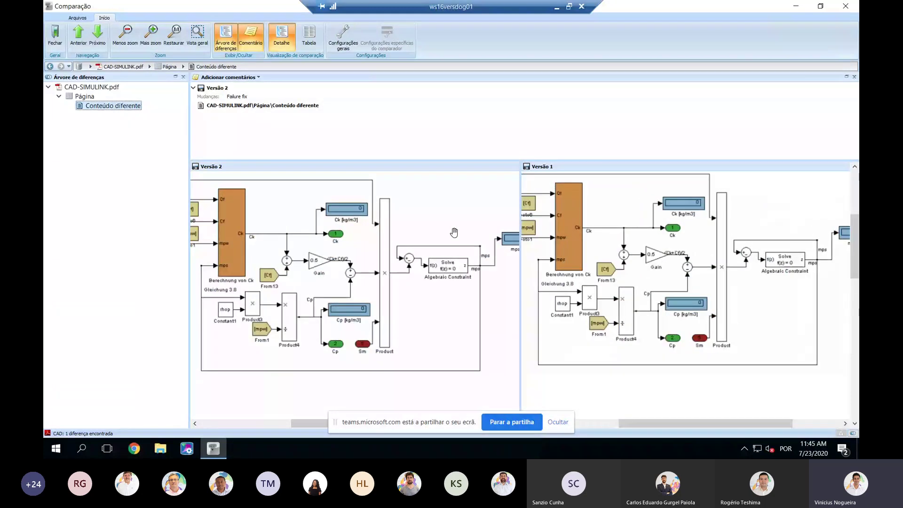
{"action": "left_click_drag", "start_coordinate": [454, 232], "coordinate": [416, 316]}
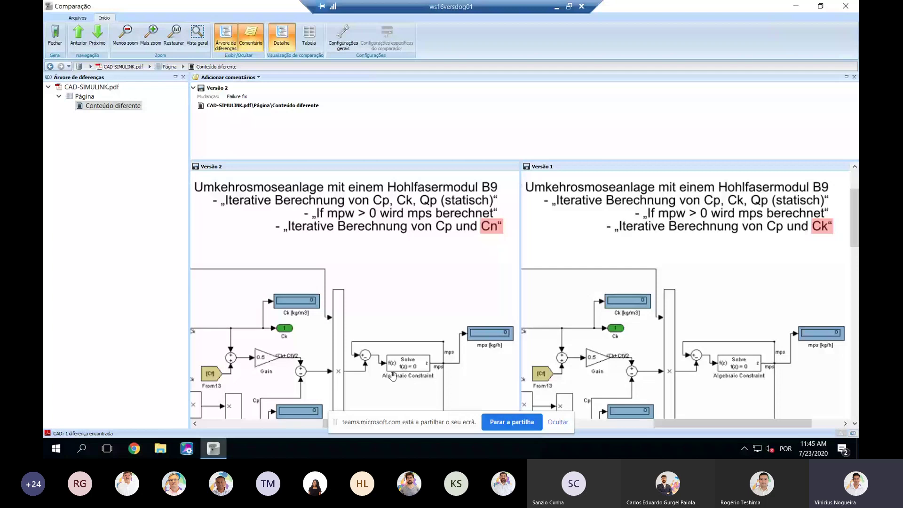
{"action": "left_click", "coordinate": [56, 33]}
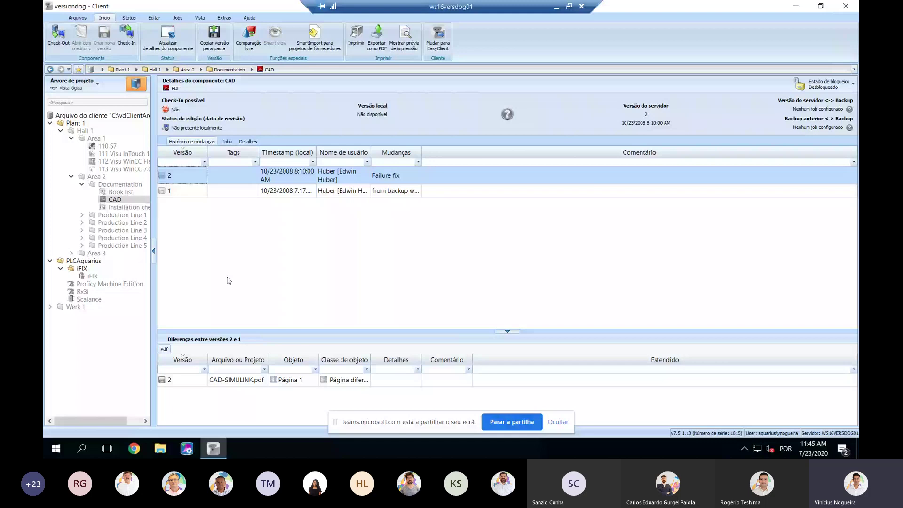
Step: Check the backup jobs of the Proficy Machine Edition component and display those of the iFIX component
{"action": "left_click", "coordinate": [91, 283]}
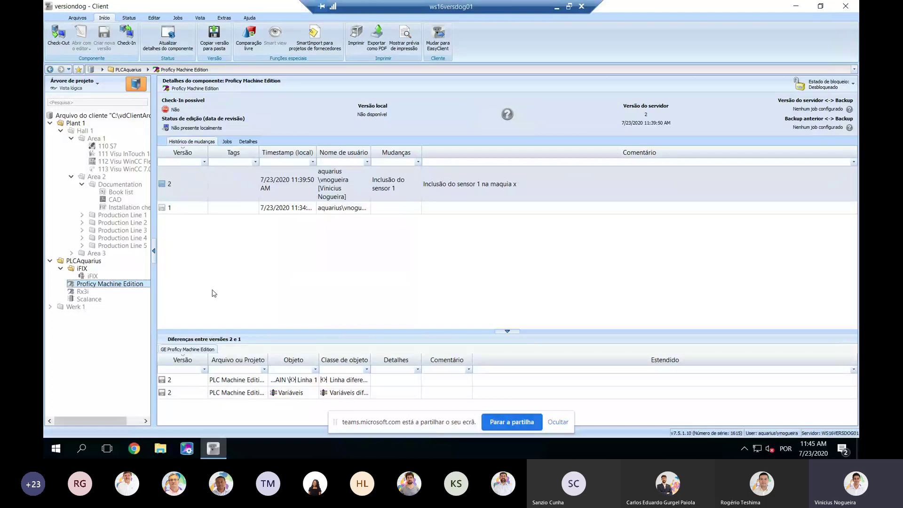
{"action": "left_click", "coordinate": [227, 142]}
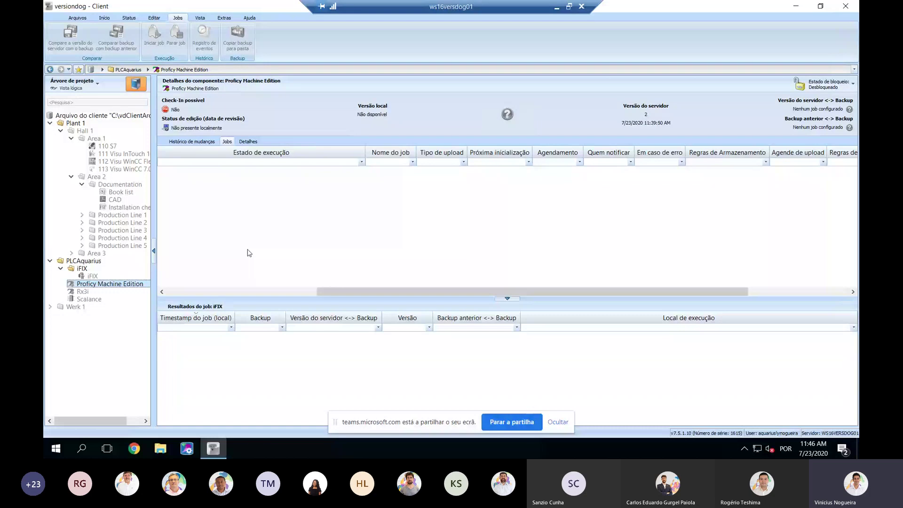
{"action": "key", "text": "Up"}
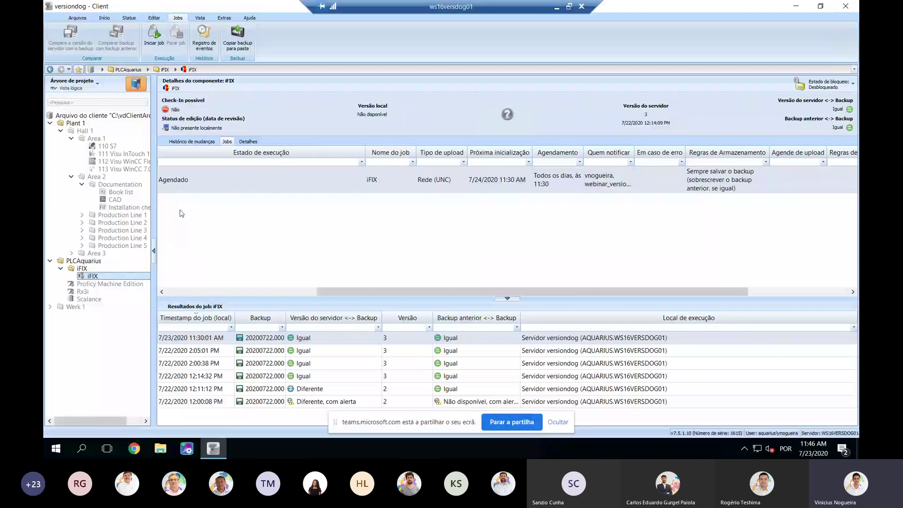
Step: Check the change history of the iFIX component and return to its backup jobs
{"action": "left_click", "coordinate": [209, 141]}
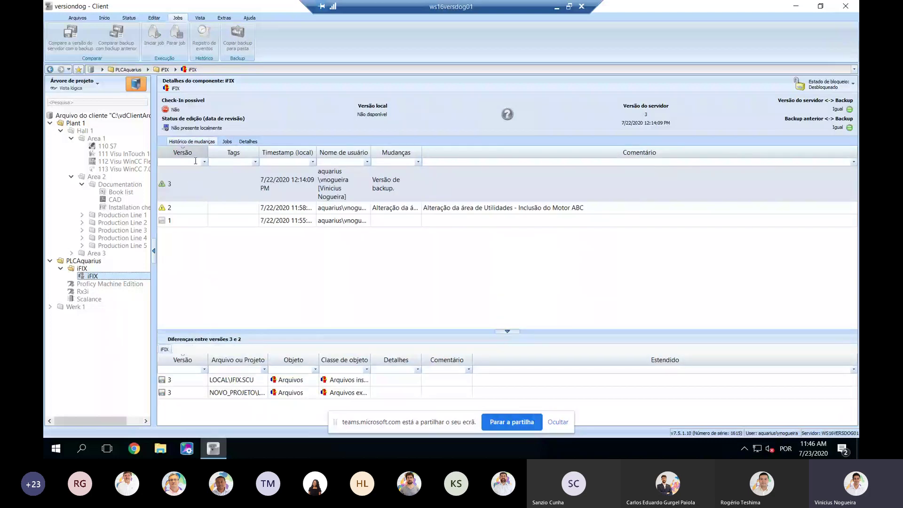
{"action": "left_click", "coordinate": [227, 142]}
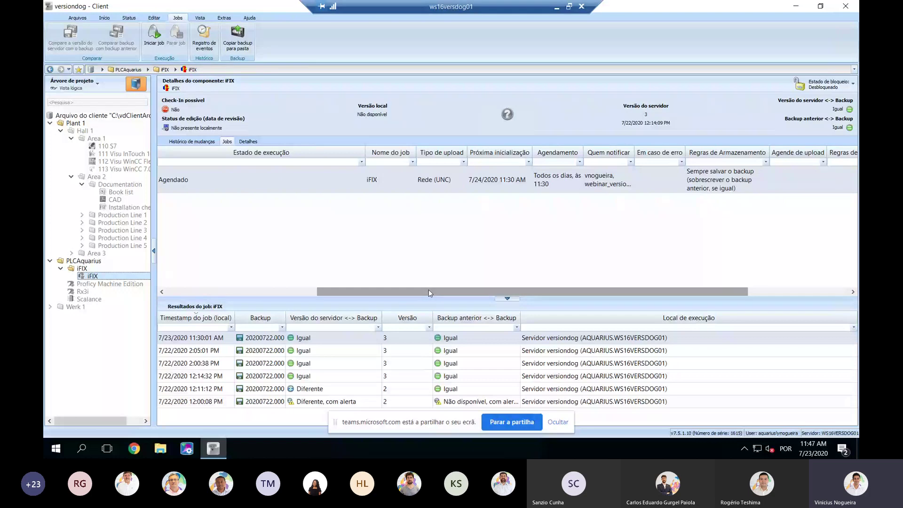
Step: Switch to Outlook, move the VDog Scheduler report e-mail from Lixo Eletrônico to Caixa de Entrada and open it there
{"action": "left_click", "coordinate": [555, 7]}
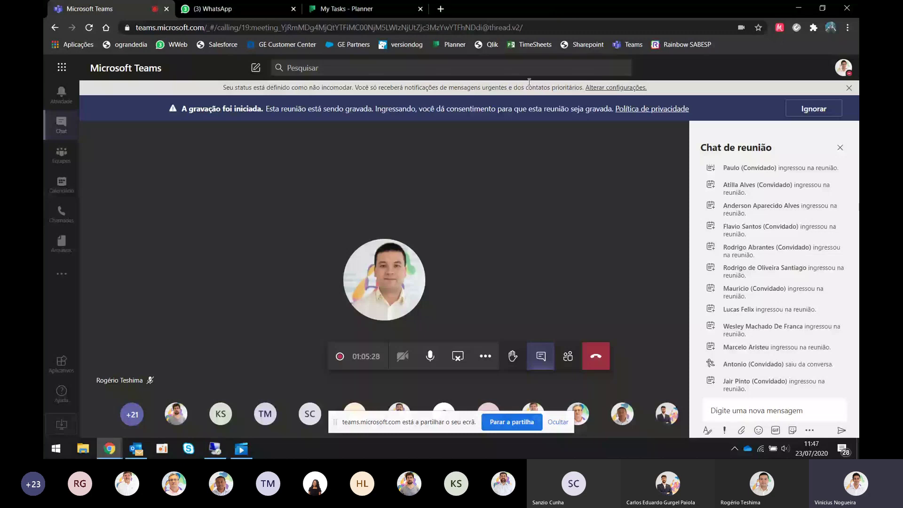
{"action": "left_click", "coordinate": [137, 450]}
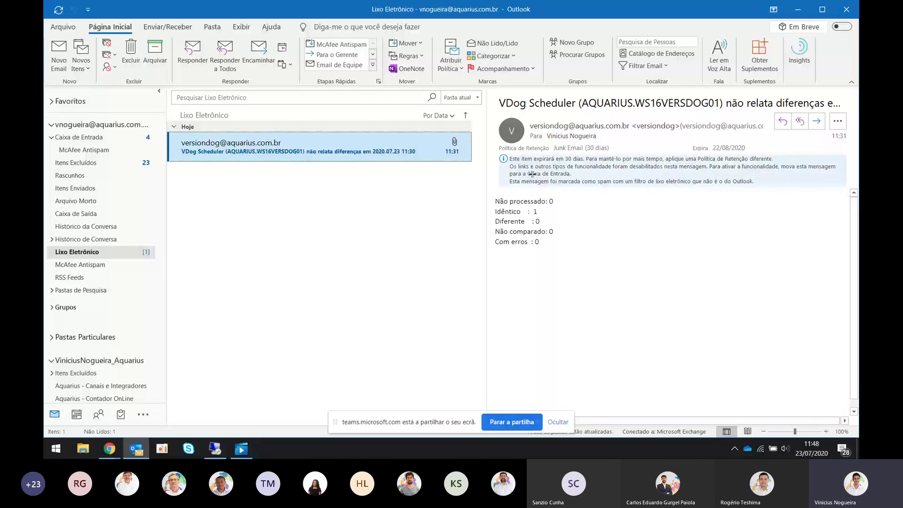
{"action": "left_click_drag", "start_coordinate": [311, 145], "coordinate": [118, 138]}
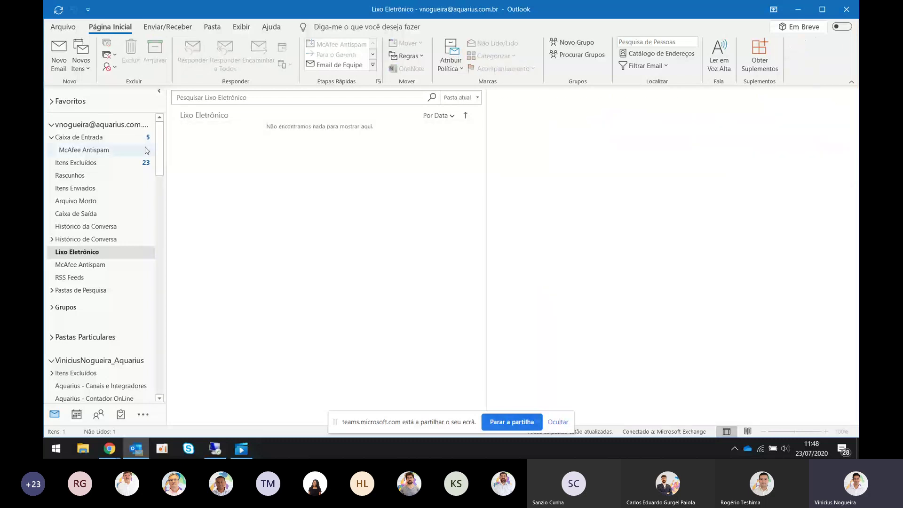
{"action": "left_click", "coordinate": [117, 139]}
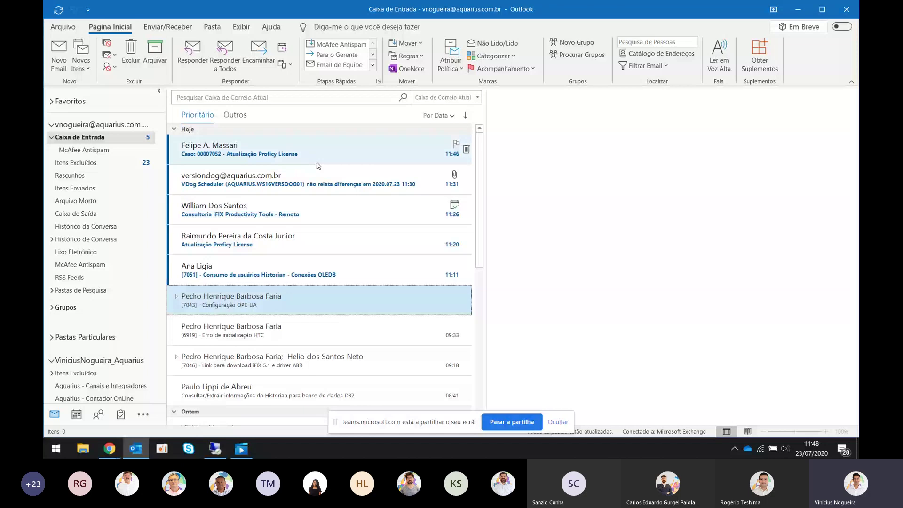
{"action": "left_click", "coordinate": [298, 175]}
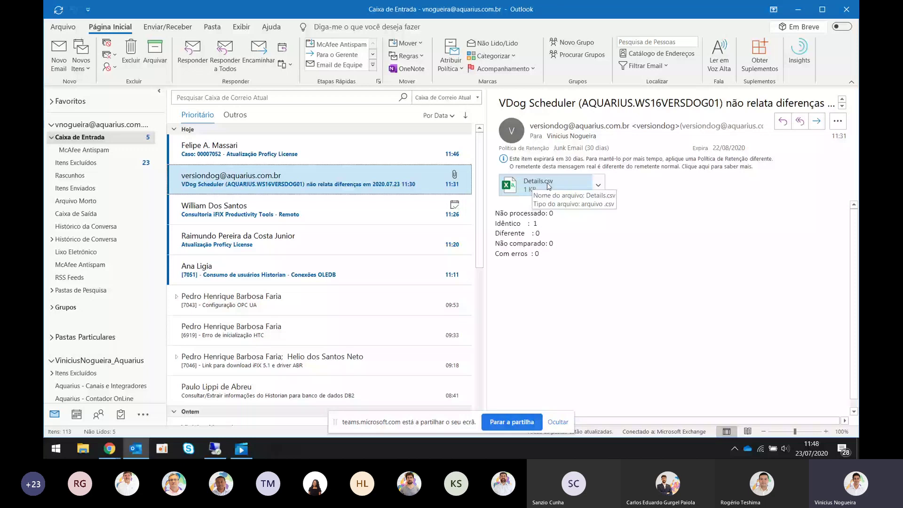
Step: Return to the ws16versdog01 remote session and launch WebReport from its desktop
{"action": "left_click", "coordinate": [216, 452]}
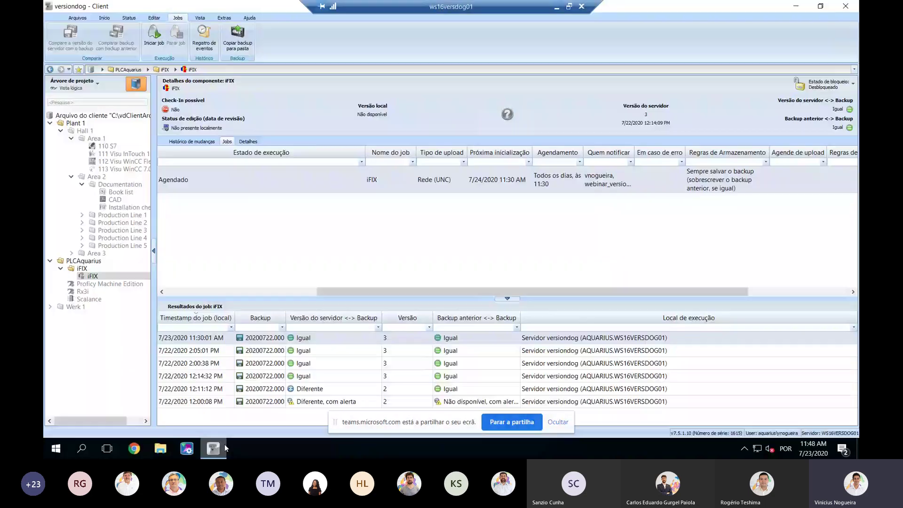
{"action": "left_click", "coordinate": [347, 244]}
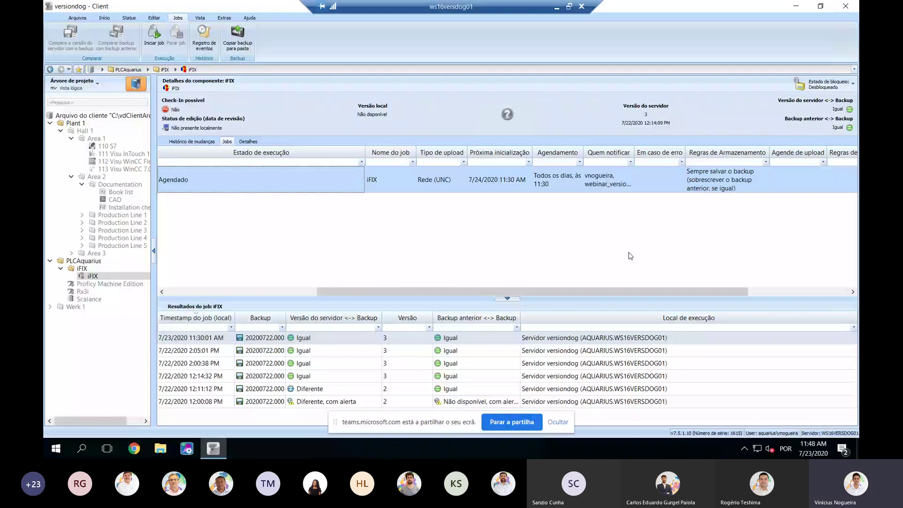
{"action": "key", "text": "super+d"}
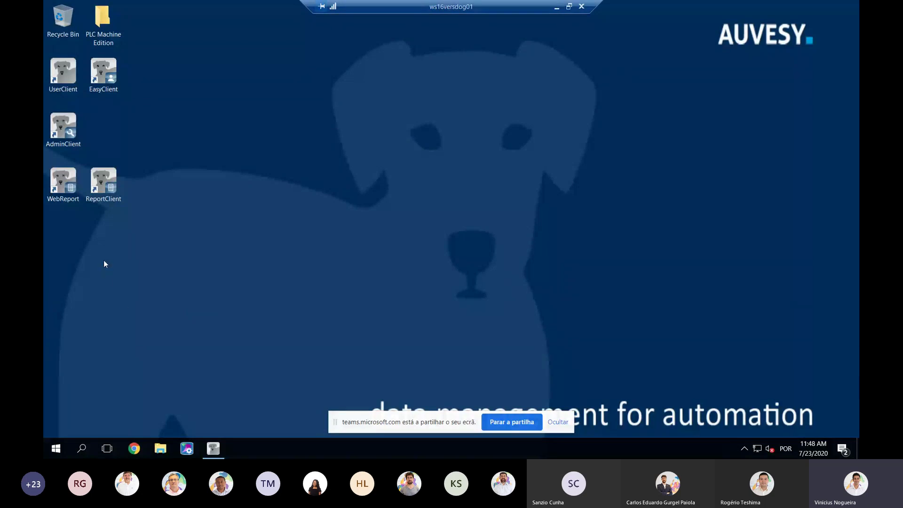
{"action": "left_click_drag", "start_coordinate": [136, 224], "coordinate": [63, 172]}
{"action": "left_click_drag", "start_coordinate": [60, 168], "coordinate": [60, 168]}
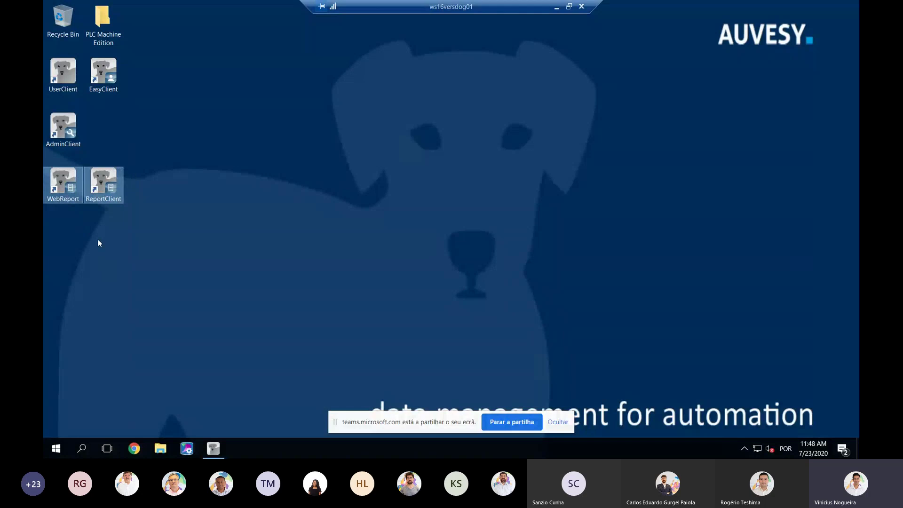
{"action": "left_click", "coordinate": [97, 242]}
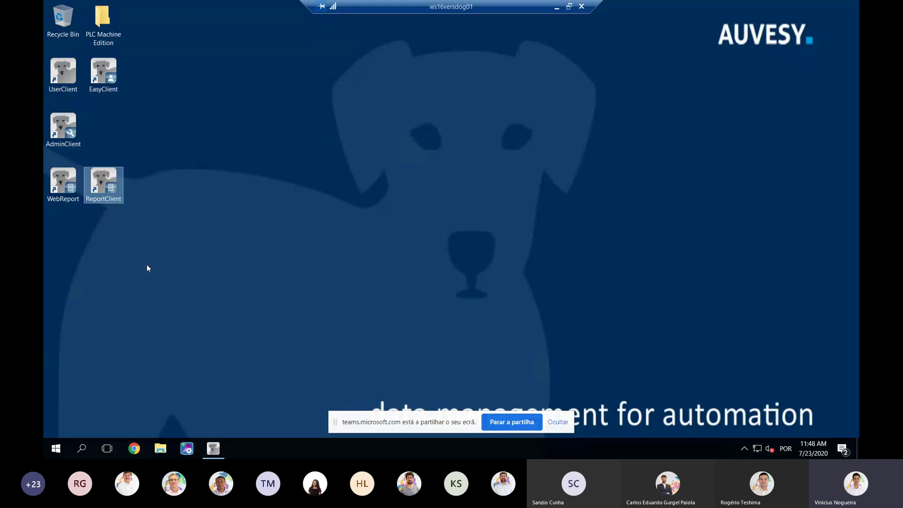
{"action": "double_click", "coordinate": [75, 190]}
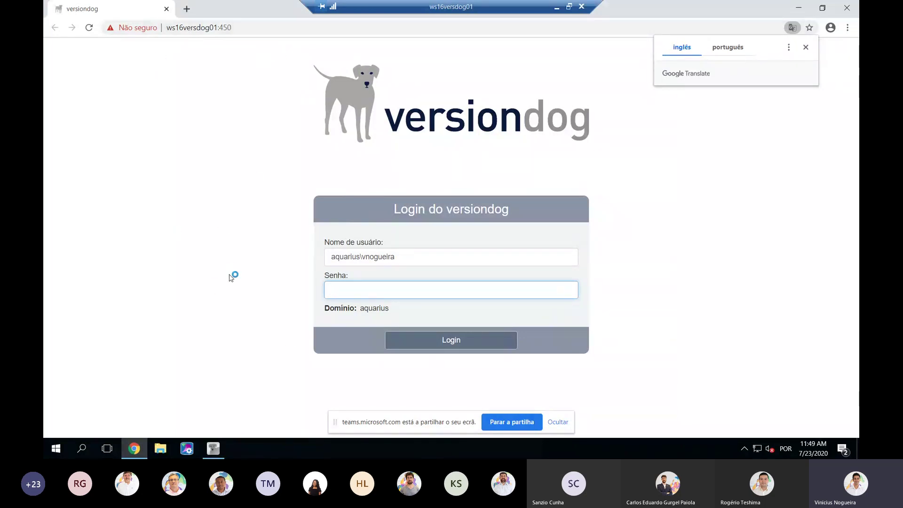
Step: Log in to the versiondog web report by entering the account password
{"action": "left_click", "coordinate": [349, 292]}
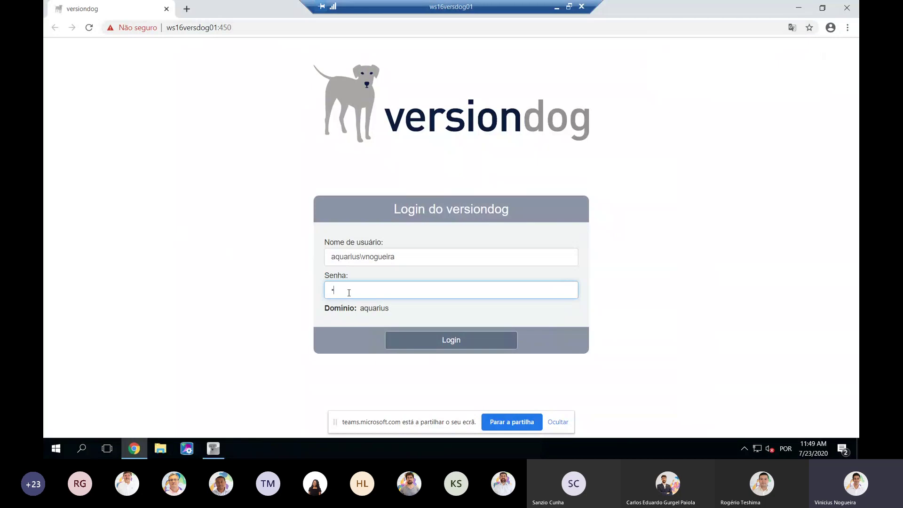
{"action": "type", "text": "••••••••••"}
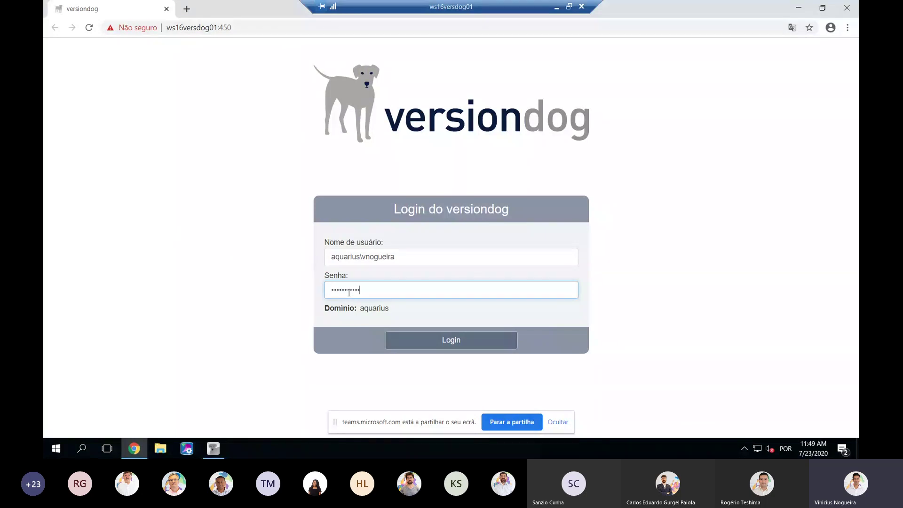
{"action": "type", "text": "•••"}
{"action": "key", "text": "Return"}
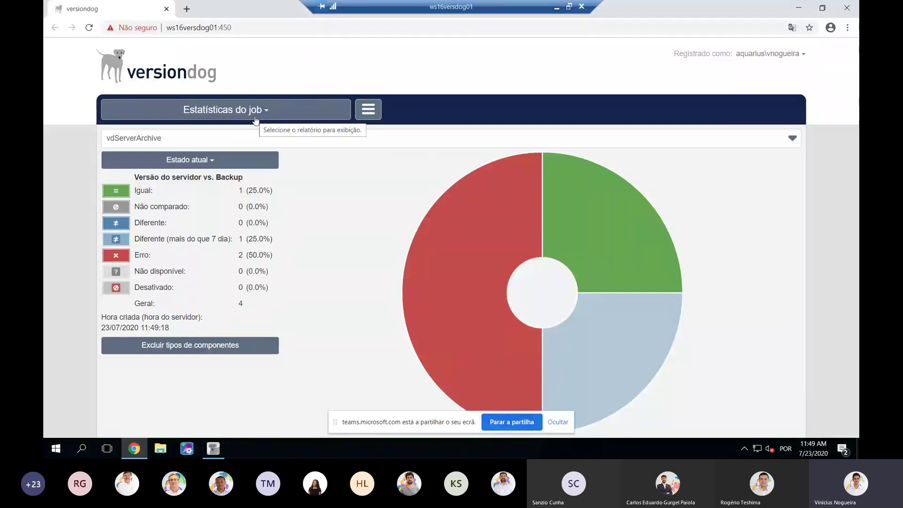
Step: Examine the job statistics chart, list the job marked Diferente (mais do que 7 dia), and widen the Versão do servidor <-> Backup column
{"action": "mouse_move", "coordinate": [446, 276]}
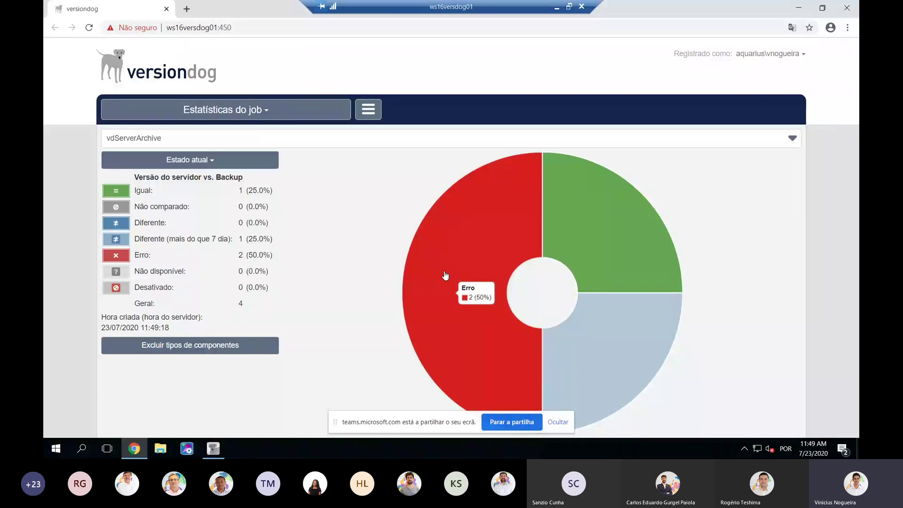
{"action": "mouse_move", "coordinate": [575, 238]}
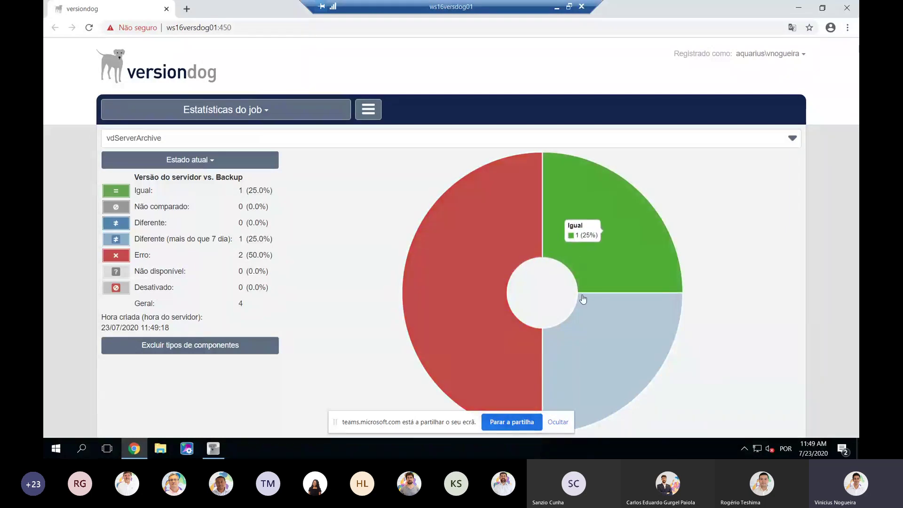
{"action": "mouse_move", "coordinate": [588, 331]}
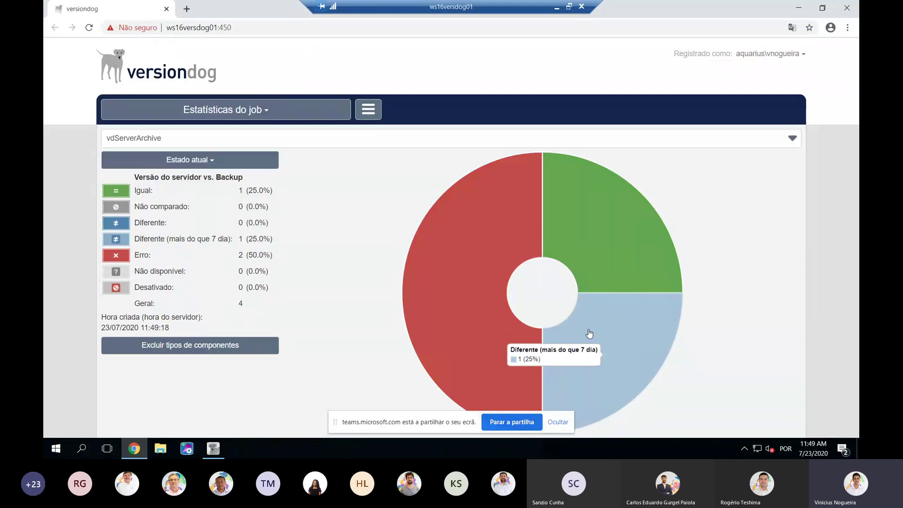
{"action": "left_click", "coordinate": [590, 334]}
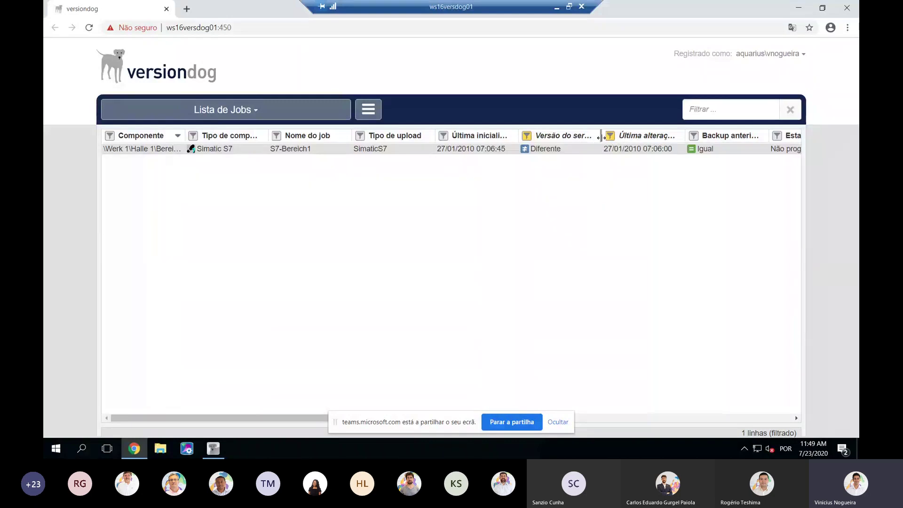
{"action": "left_click_drag", "start_coordinate": [601, 137], "coordinate": [702, 137]}
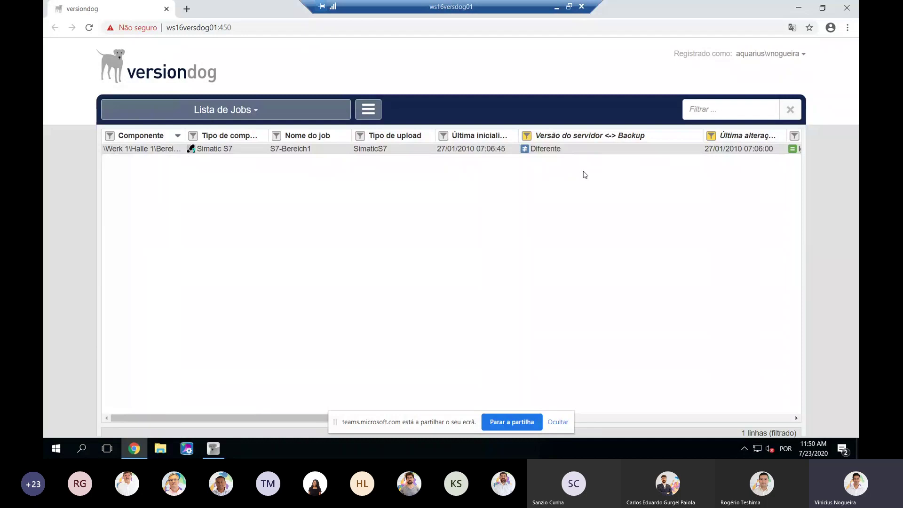
Step: Display the Log de componentes report and widen the Nome de usuário column to show the full user names
{"action": "left_click", "coordinate": [246, 110]}
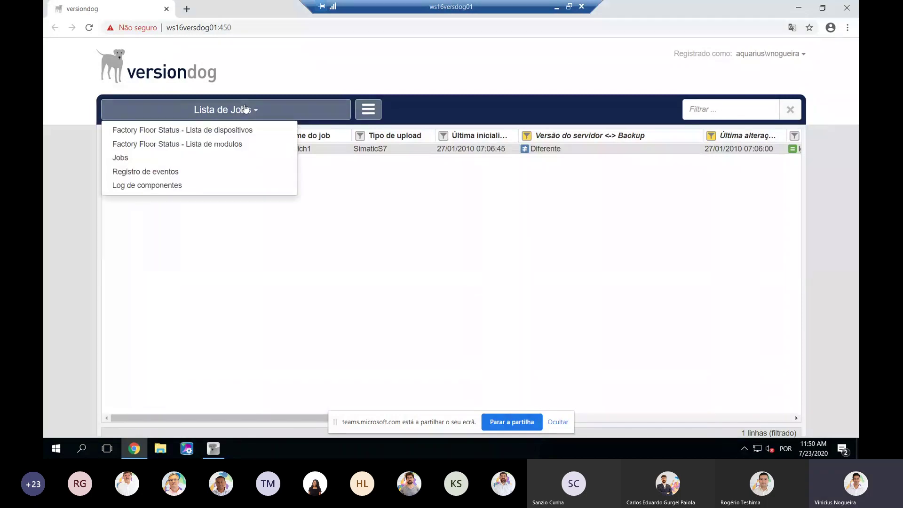
{"action": "left_click", "coordinate": [200, 186]}
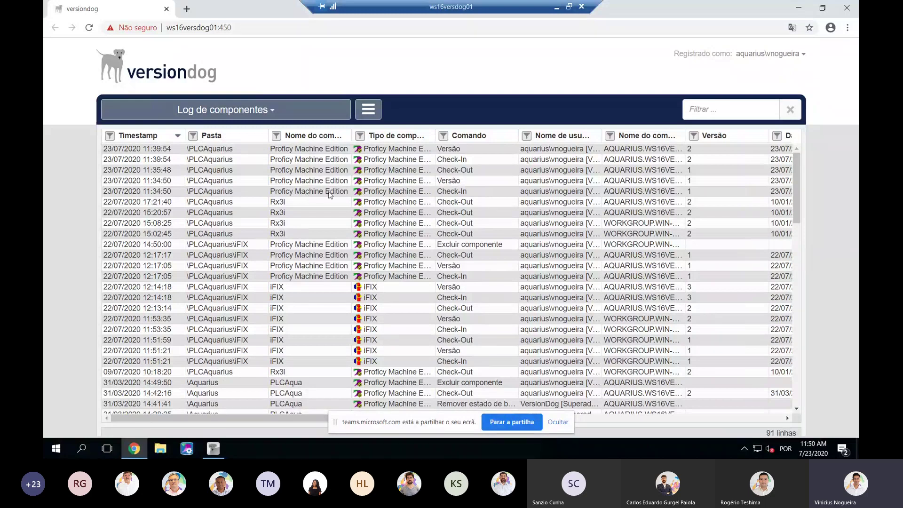
{"action": "left_click", "coordinate": [472, 179]}
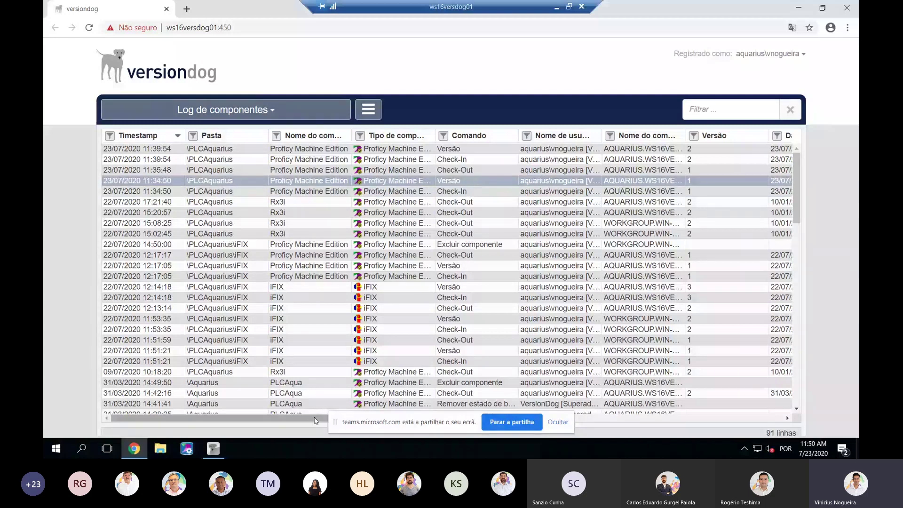
{"action": "left_click_drag", "start_coordinate": [315, 420], "coordinate": [402, 420]}
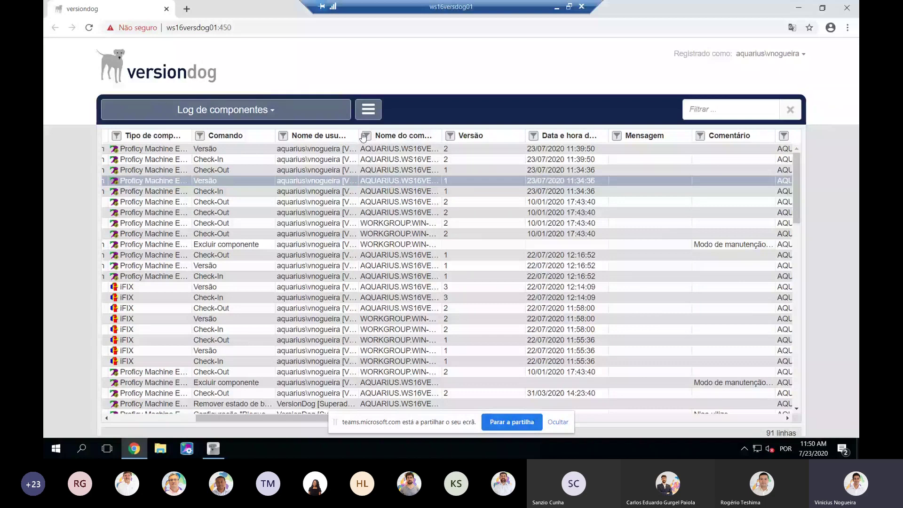
{"action": "left_click_drag", "start_coordinate": [363, 136], "coordinate": [399, 136]}
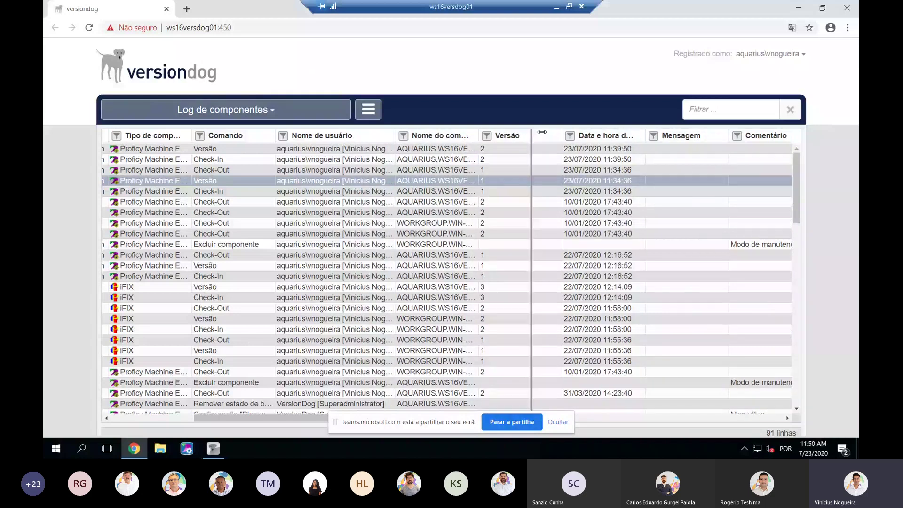